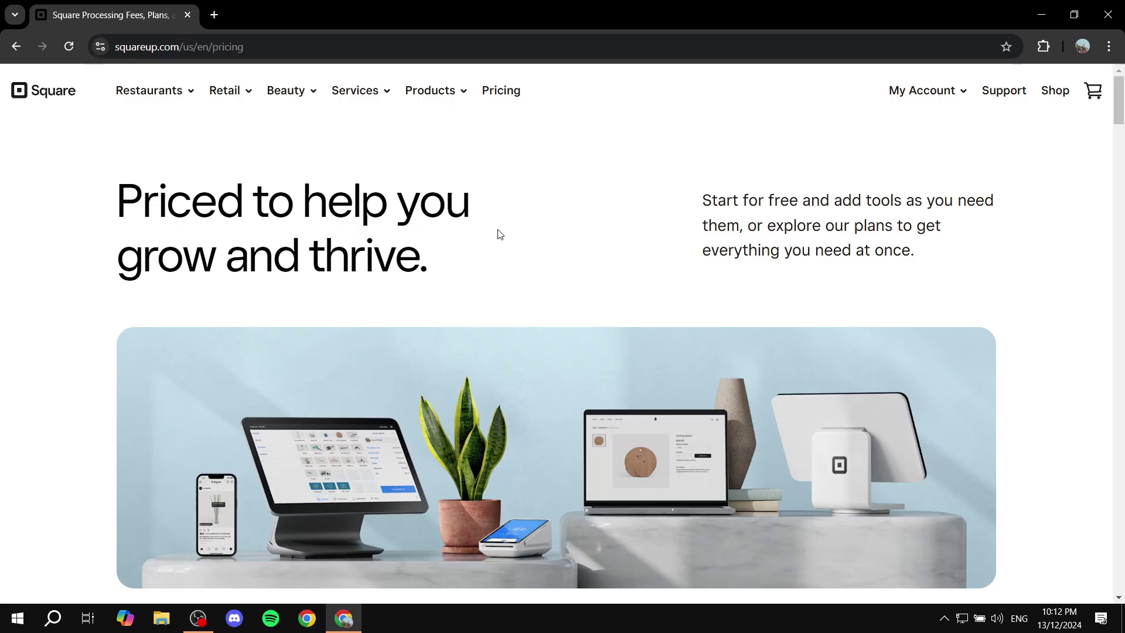
Step: Open and close the Restaurants menu on squareup.com, then show the My Account options
left_click(135, 90)
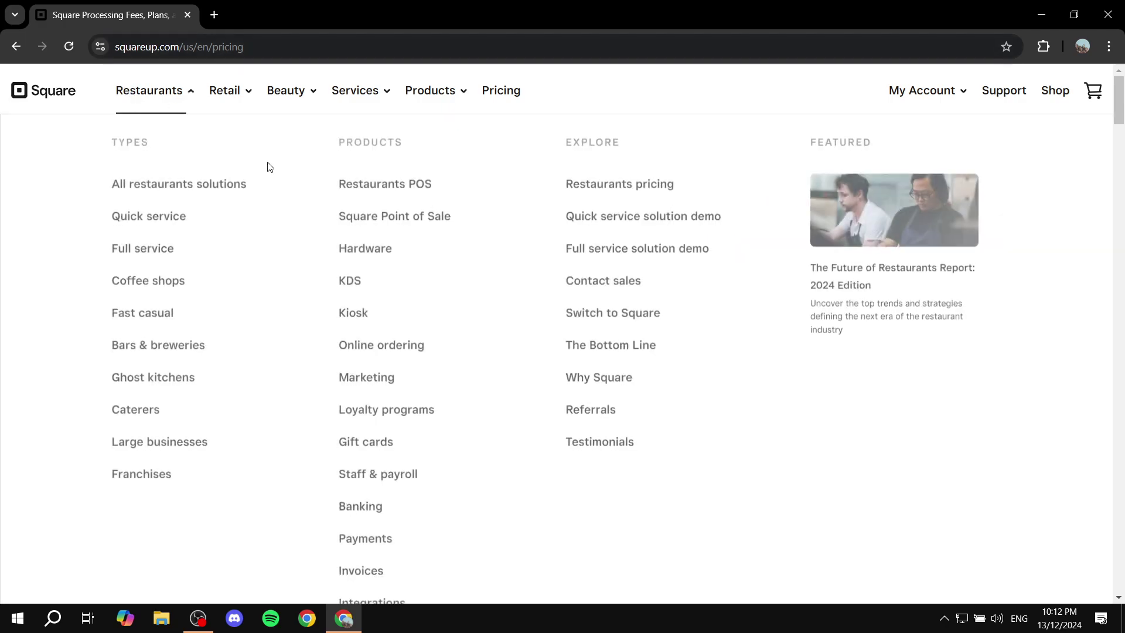
left_click(866, 95)
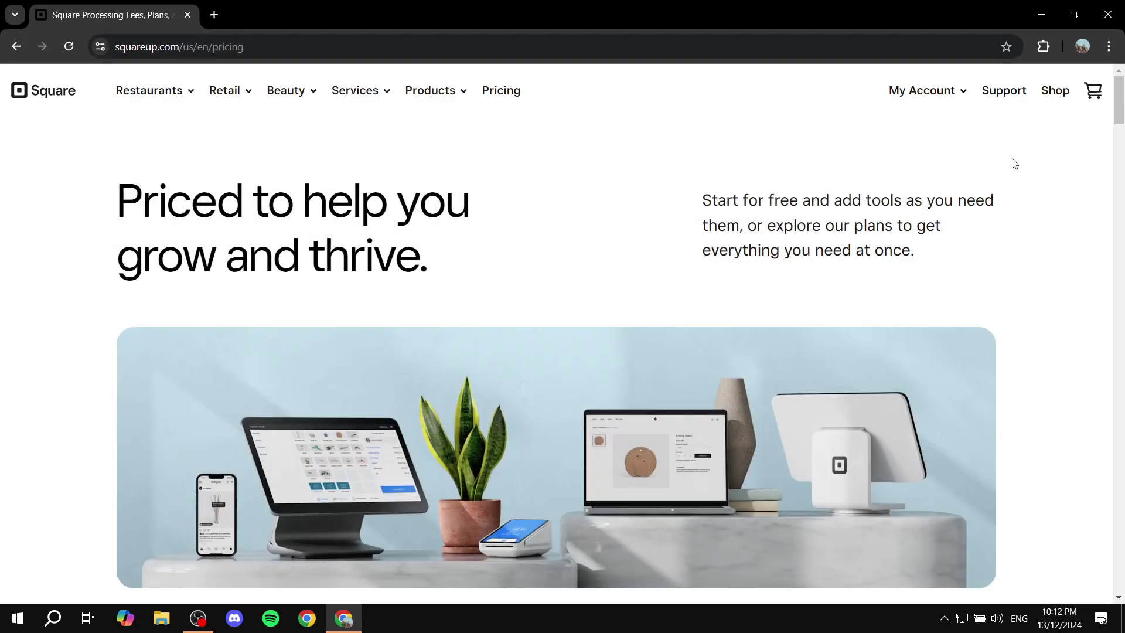
left_click(930, 97)
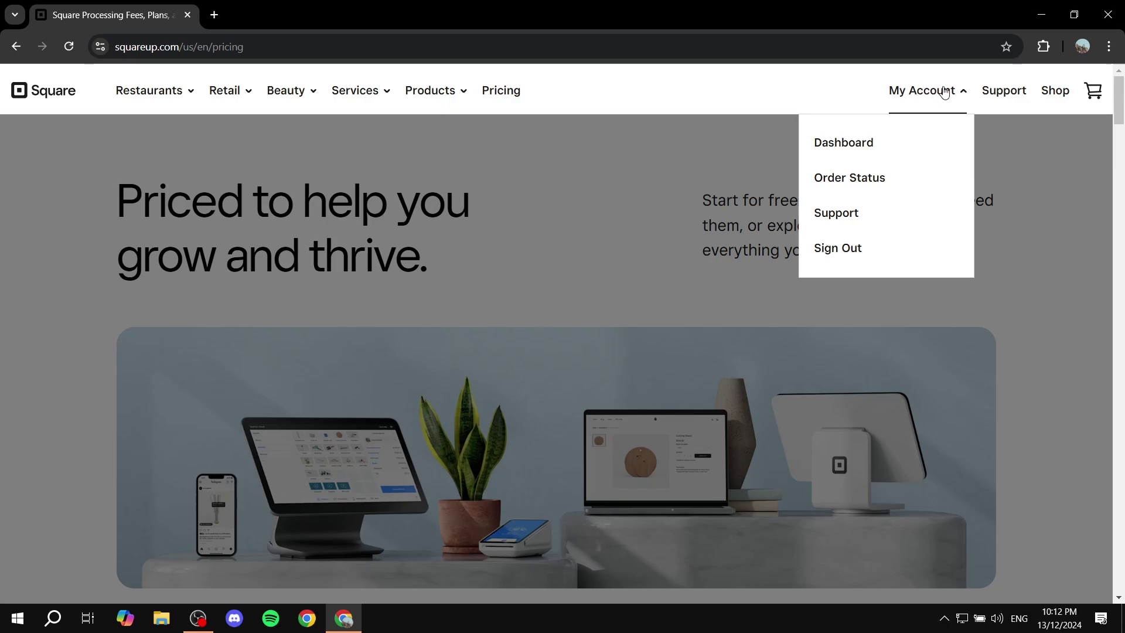
Step: Go to the Square Dashboard and open Items from Quick access to see the Item library
left_click(851, 149)
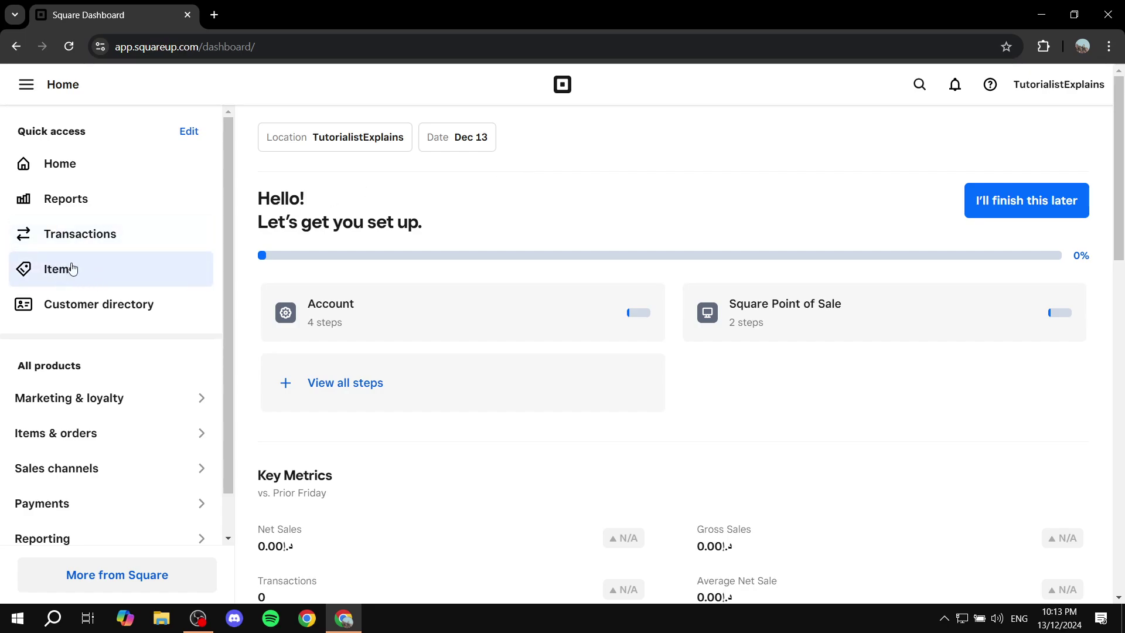
left_click(51, 271)
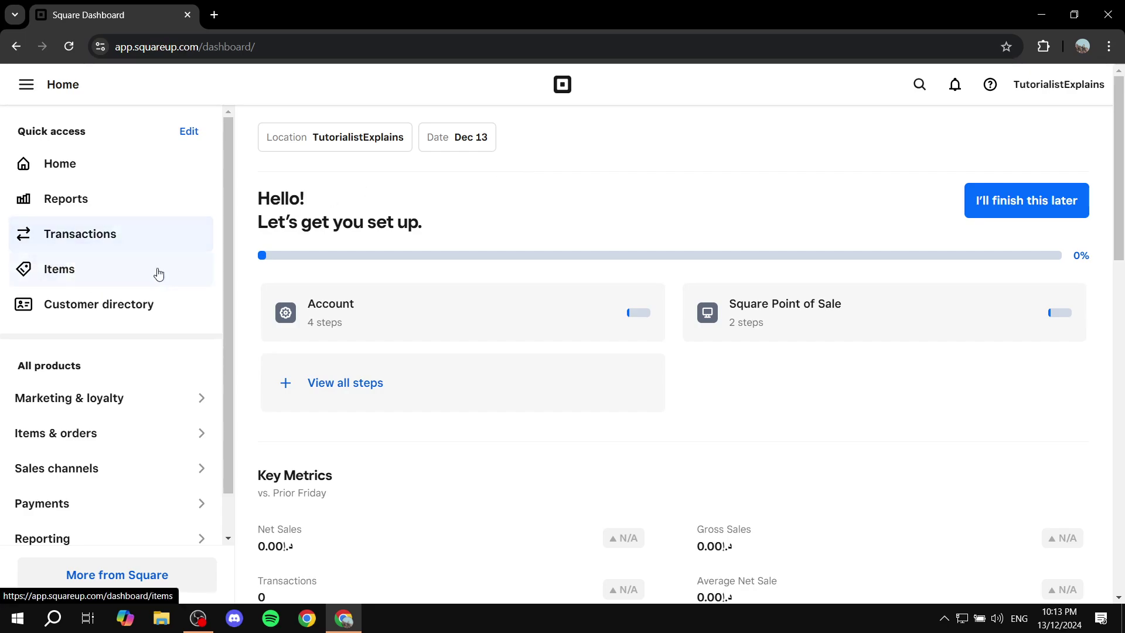
left_click(92, 274)
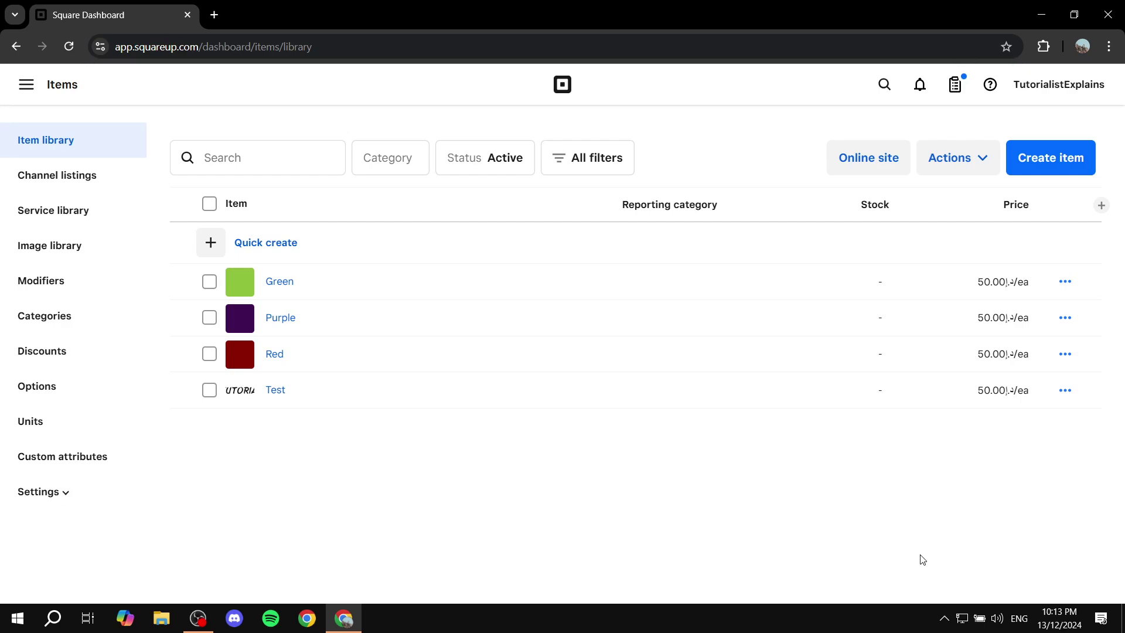
Step: Start a new item from the Item library to get a blank Physical good Create item form
left_click(1076, 166)
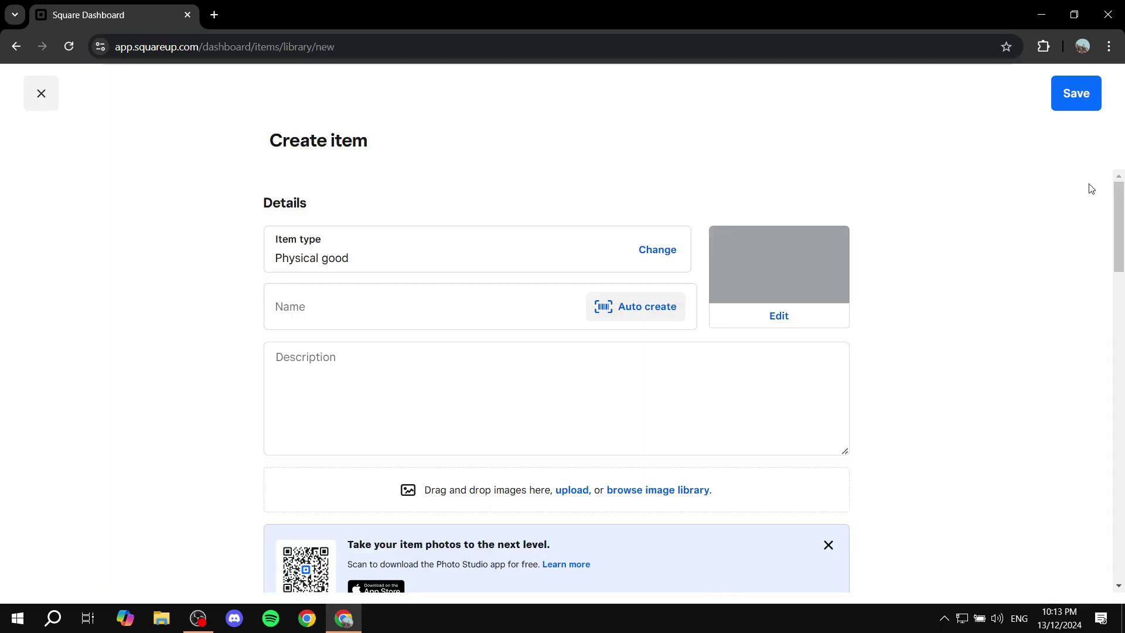
left_click(611, 359)
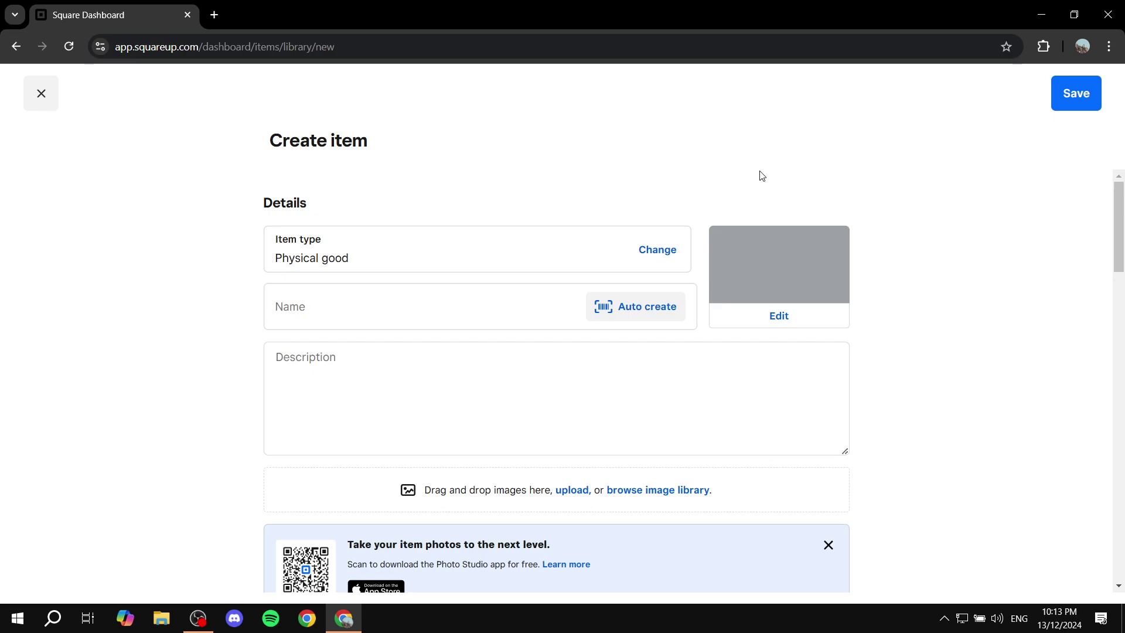
left_click_drag(263, 204, 330, 202)
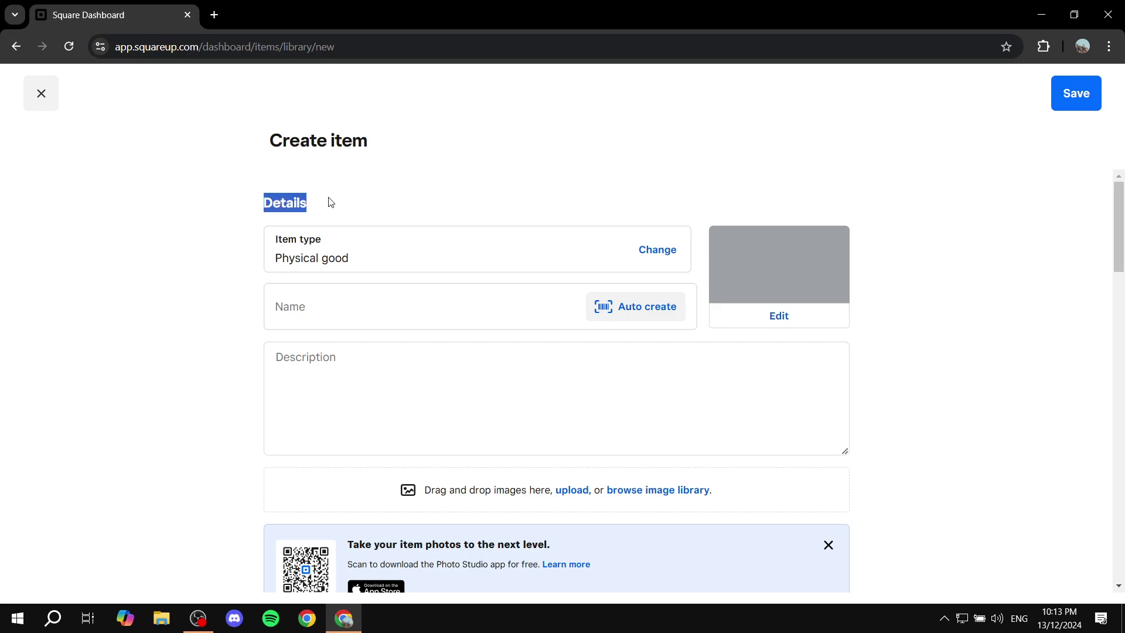
left_click(330, 202)
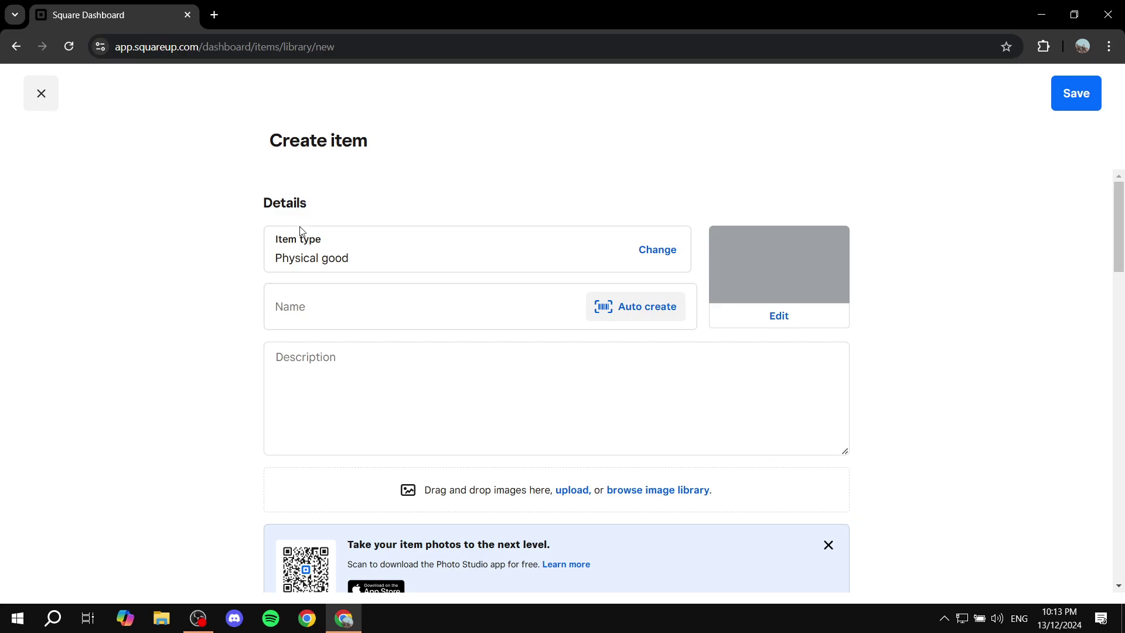
left_click_drag(269, 244, 350, 244)
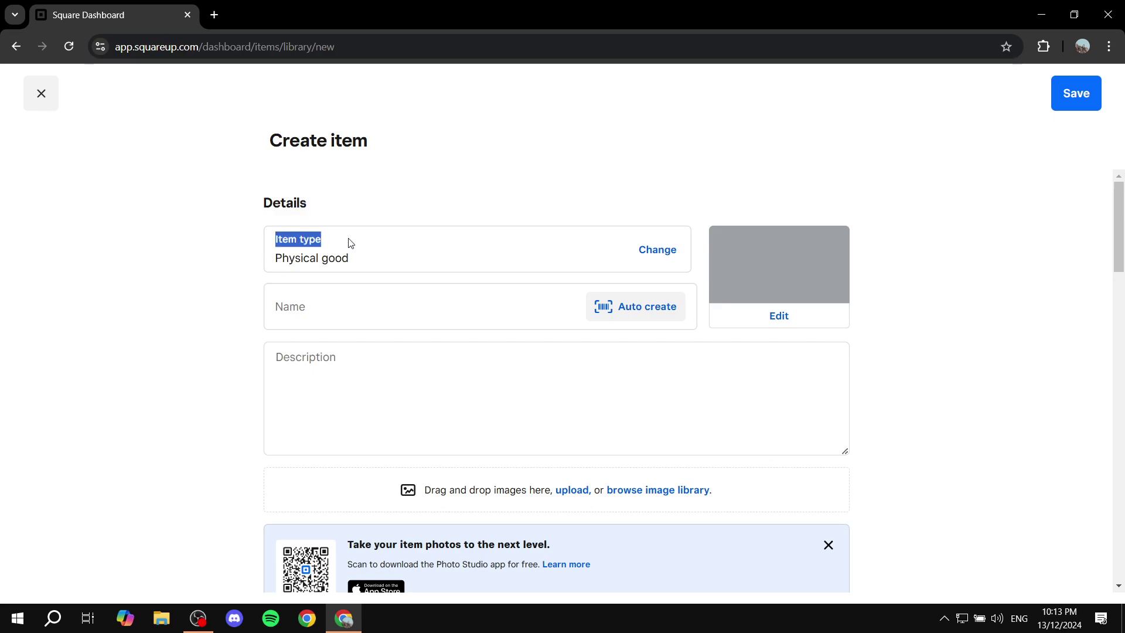
Step: Change the new item's type from Physical good to Event
left_click(659, 253)
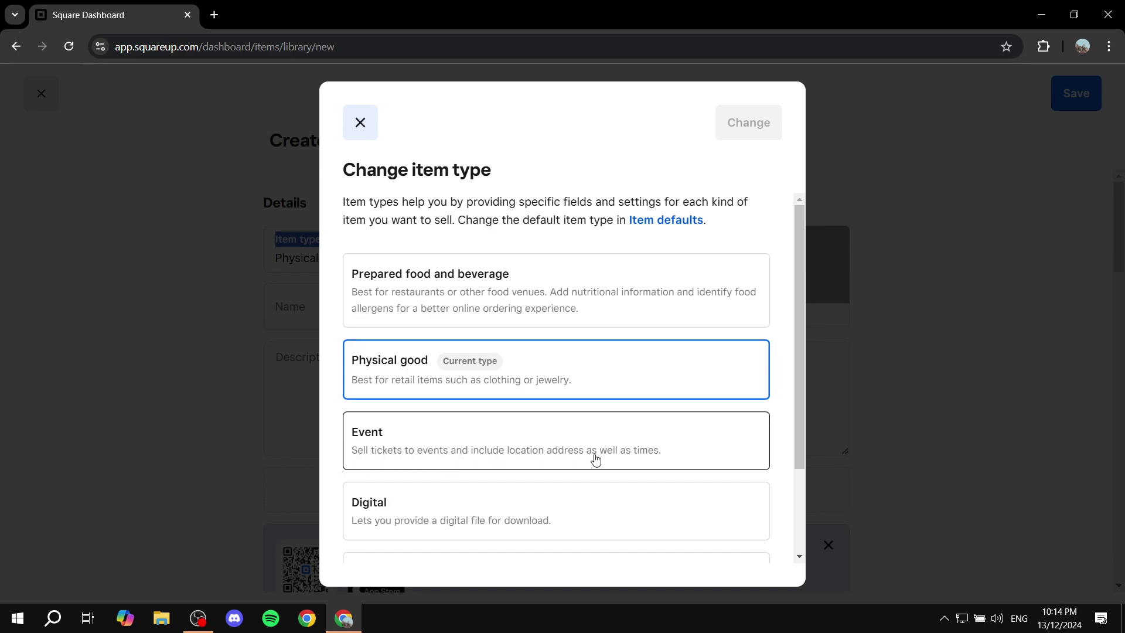
left_click(664, 453)
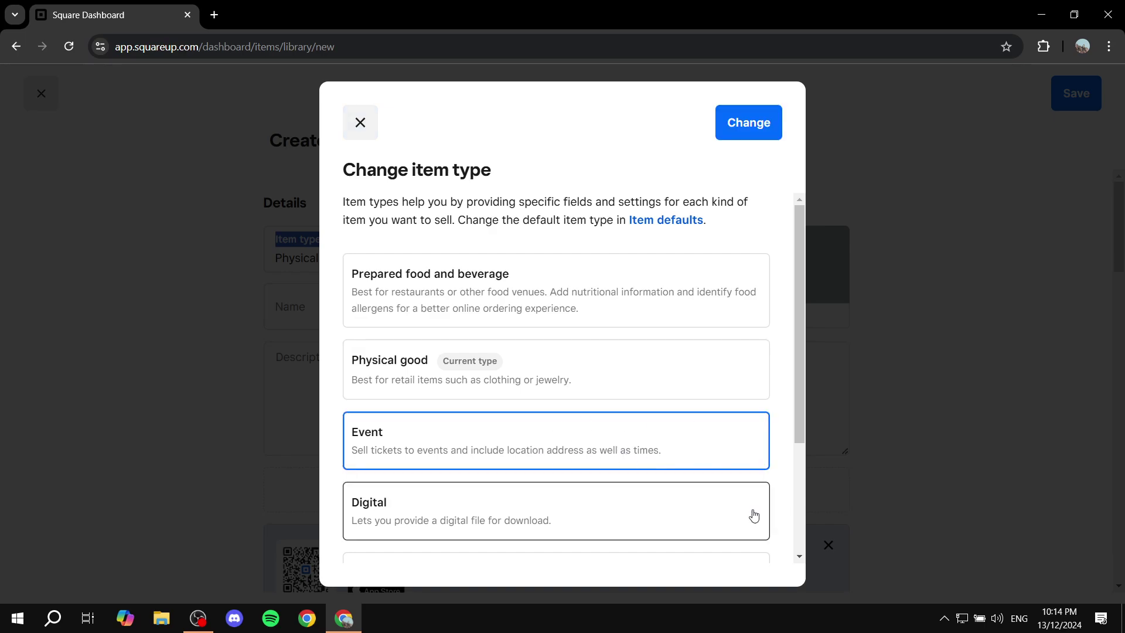
scroll(639, 445, "down", 3)
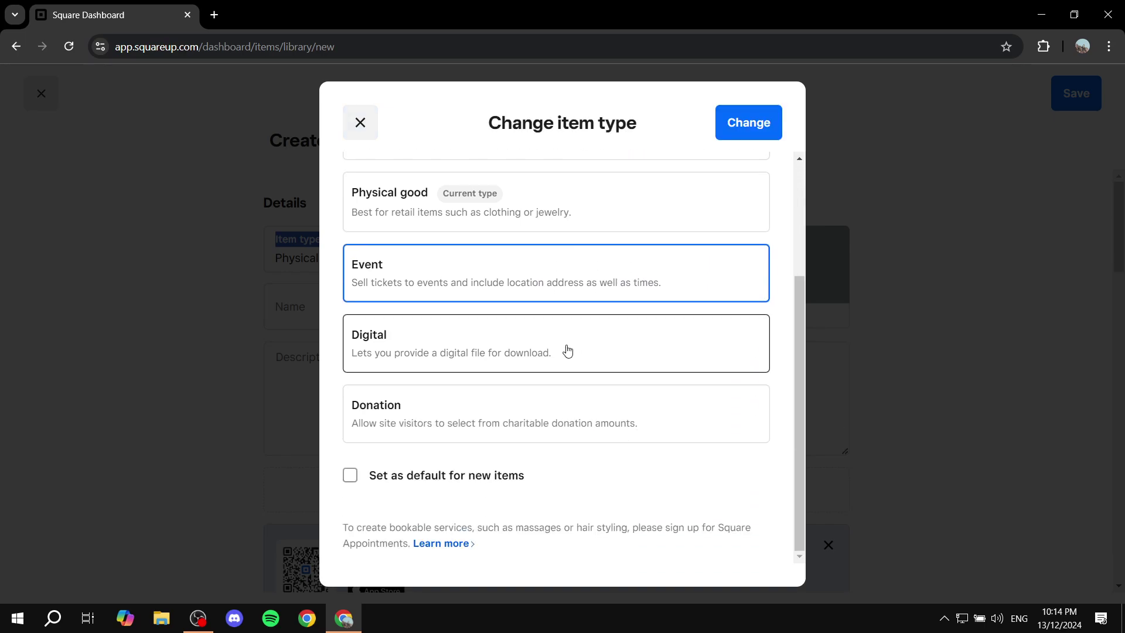
scroll(563, 358, "up", 3)
scroll(527, 293, "down", 3)
scroll(465, 379, "up", 3)
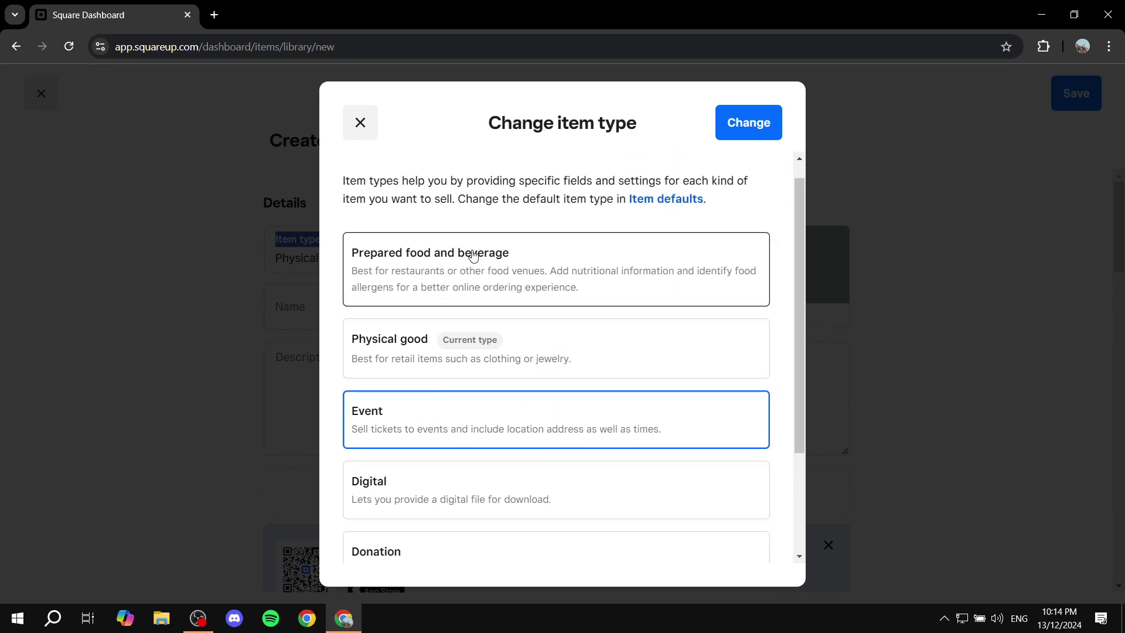
scroll(609, 329, "down", 3)
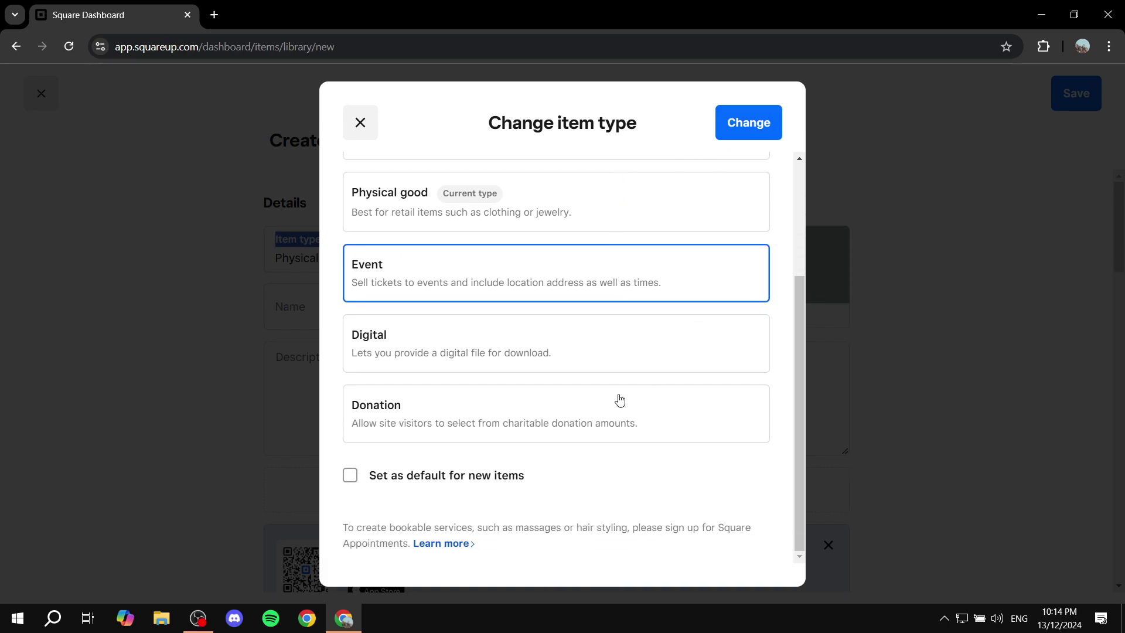
scroll(557, 369, "up", 3)
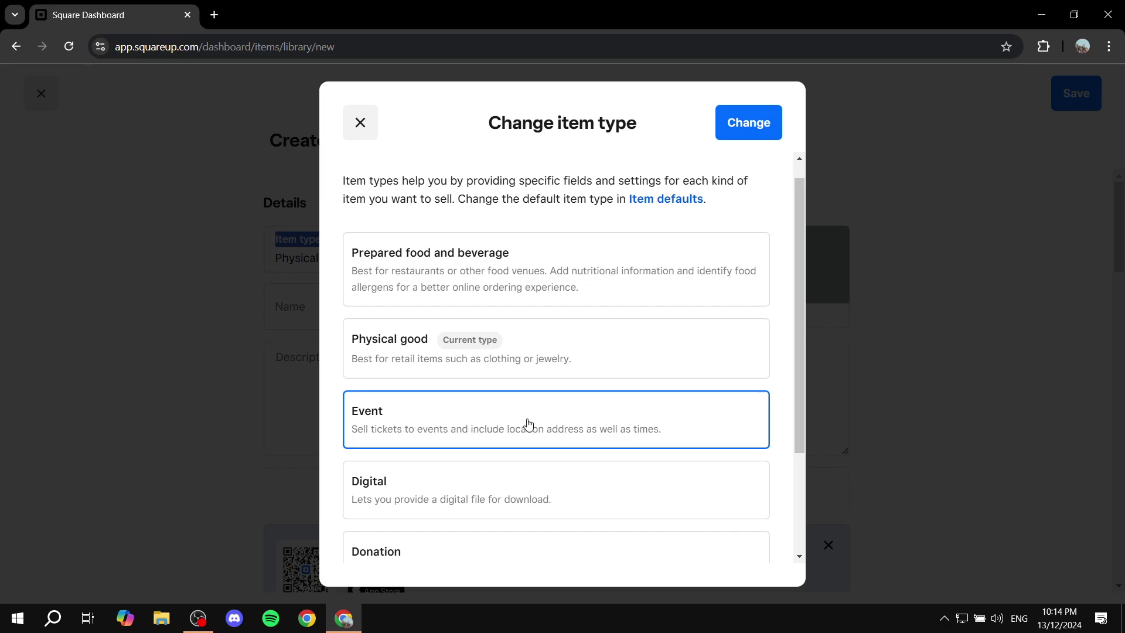
left_click(763, 129)
Step: Enter 'Test Tickets' as the event item's name, leaving the description blank
scroll(647, 388, "down", 6)
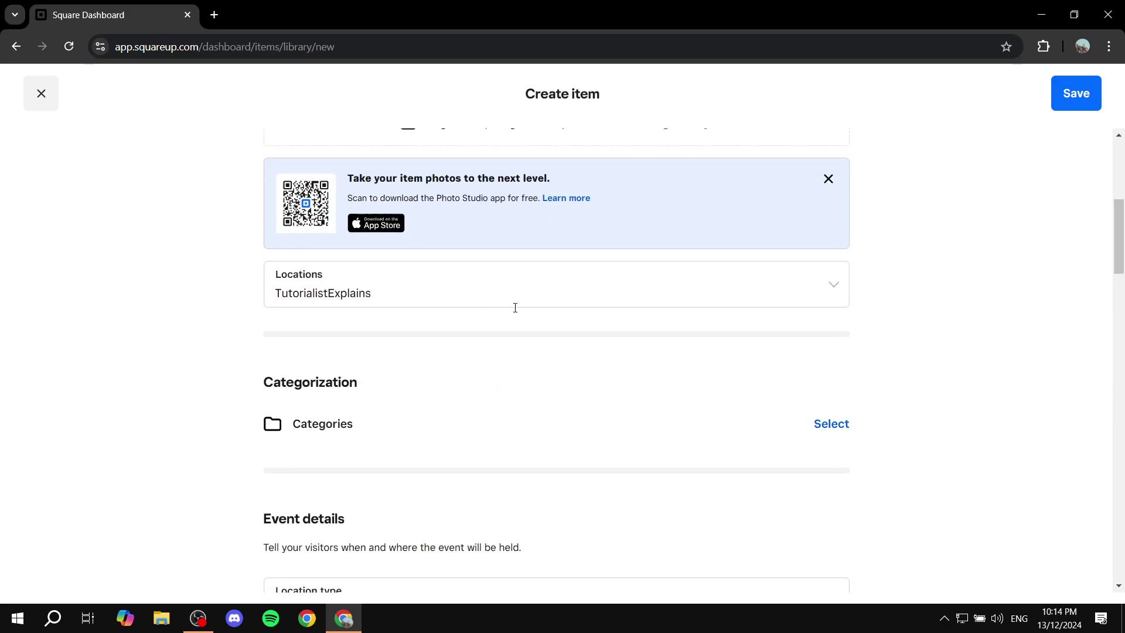
scroll(462, 360, "up", 6)
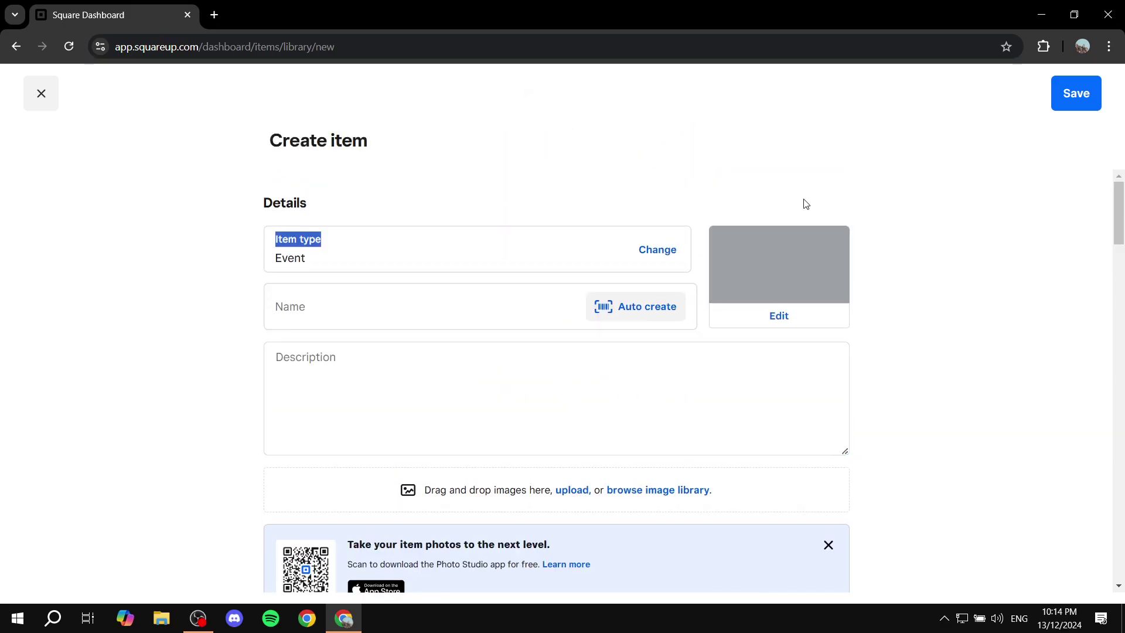
key("Tab")
left_click(781, 179)
left_click(342, 311)
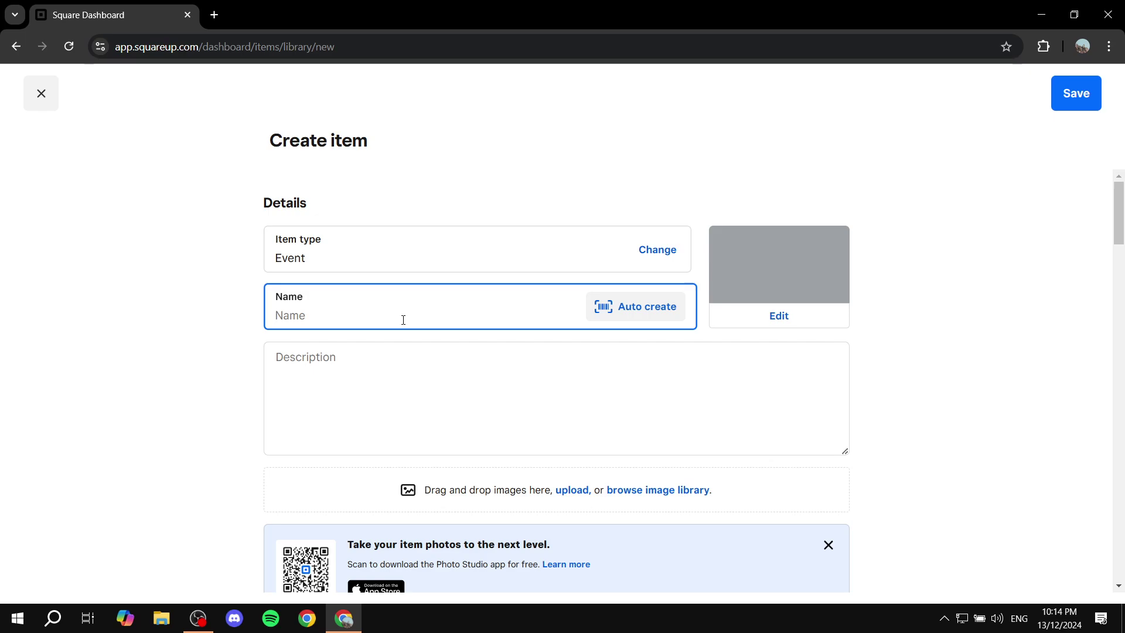
type("Test ")
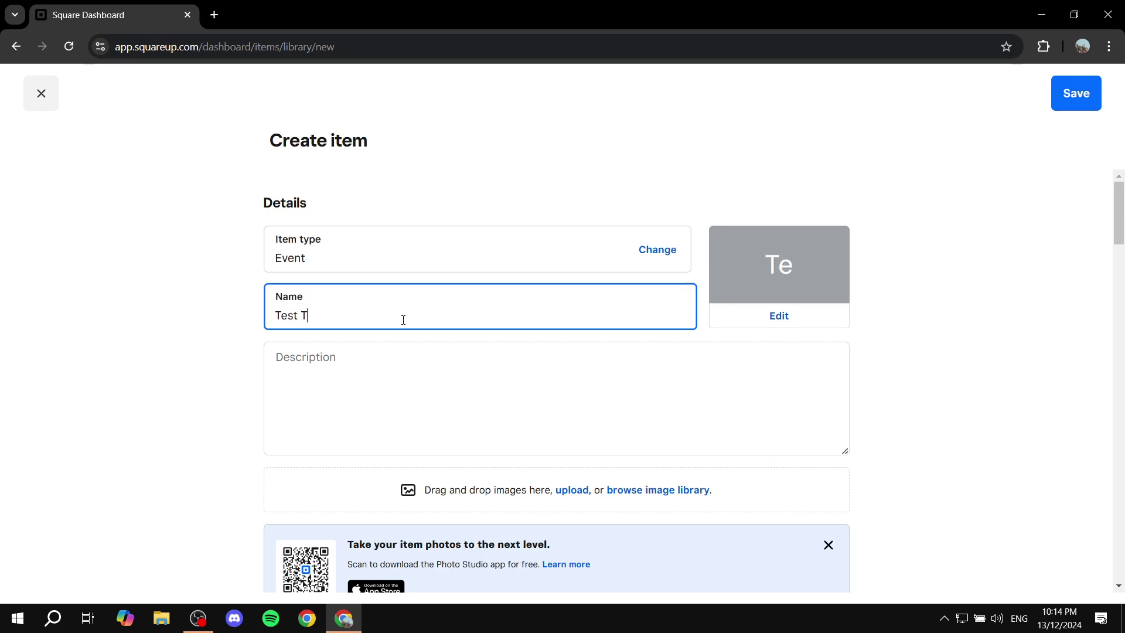
type("Tickets")
left_click(390, 357)
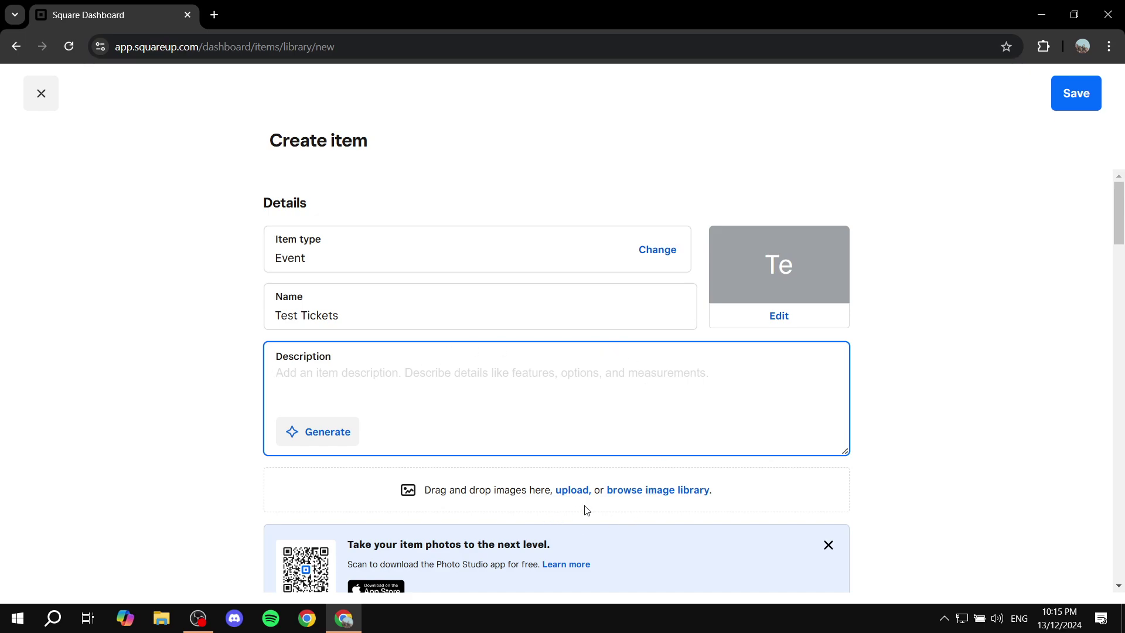
Step: Colour the Test Tickets thumbnail crimson and bring up the image upload file chooser
left_click(779, 314)
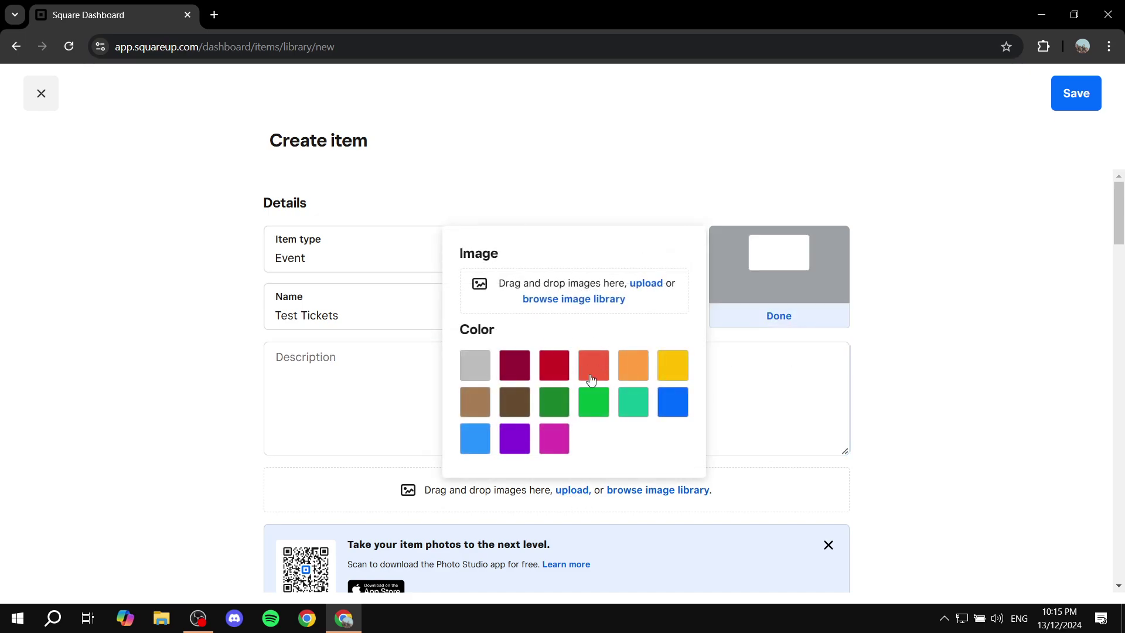
left_click(557, 369)
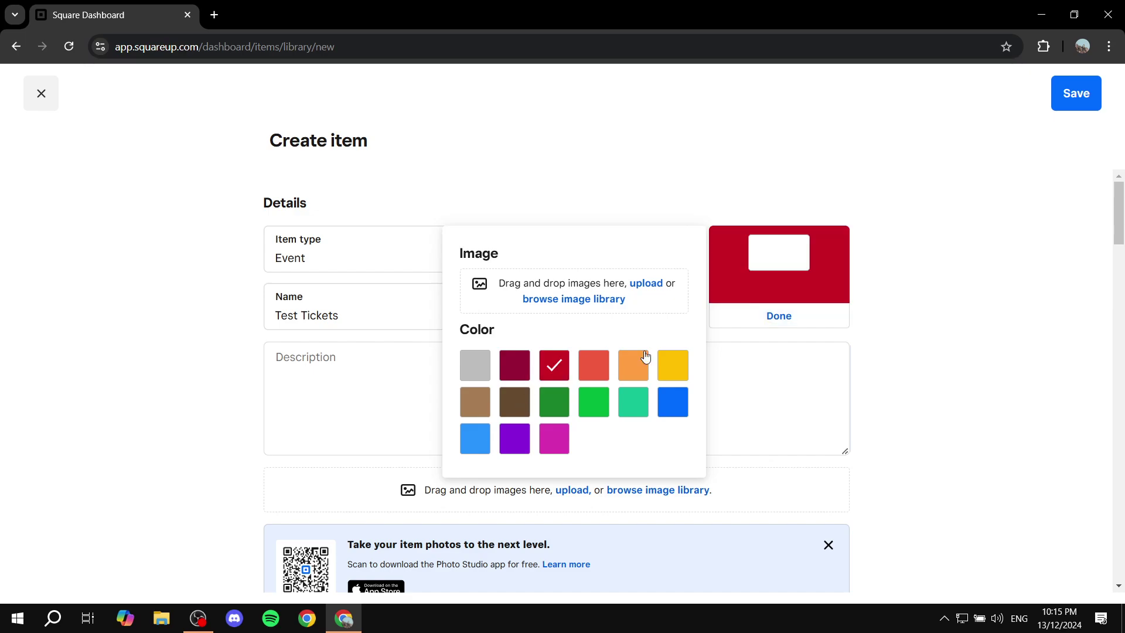
left_click(817, 315)
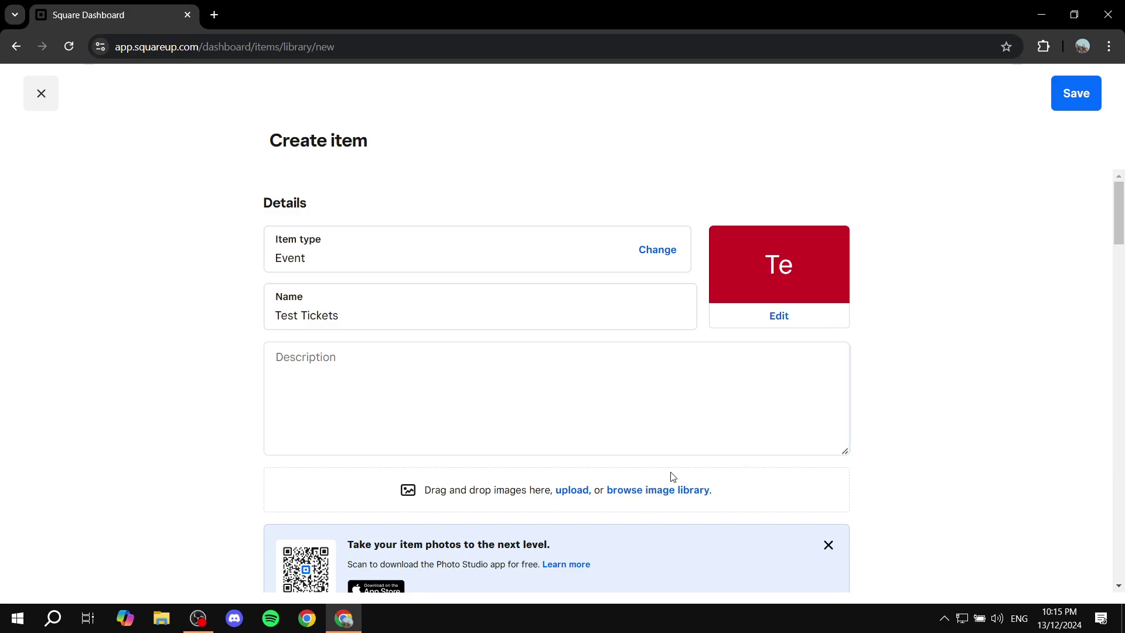
left_click(571, 490)
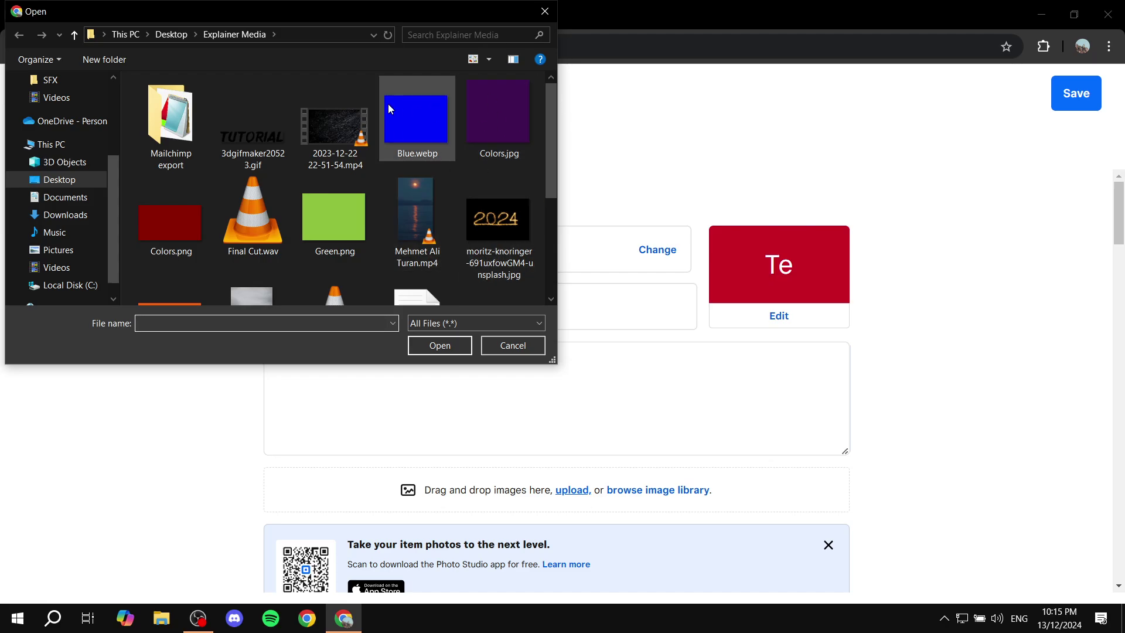
scroll(354, 178, "down", 3)
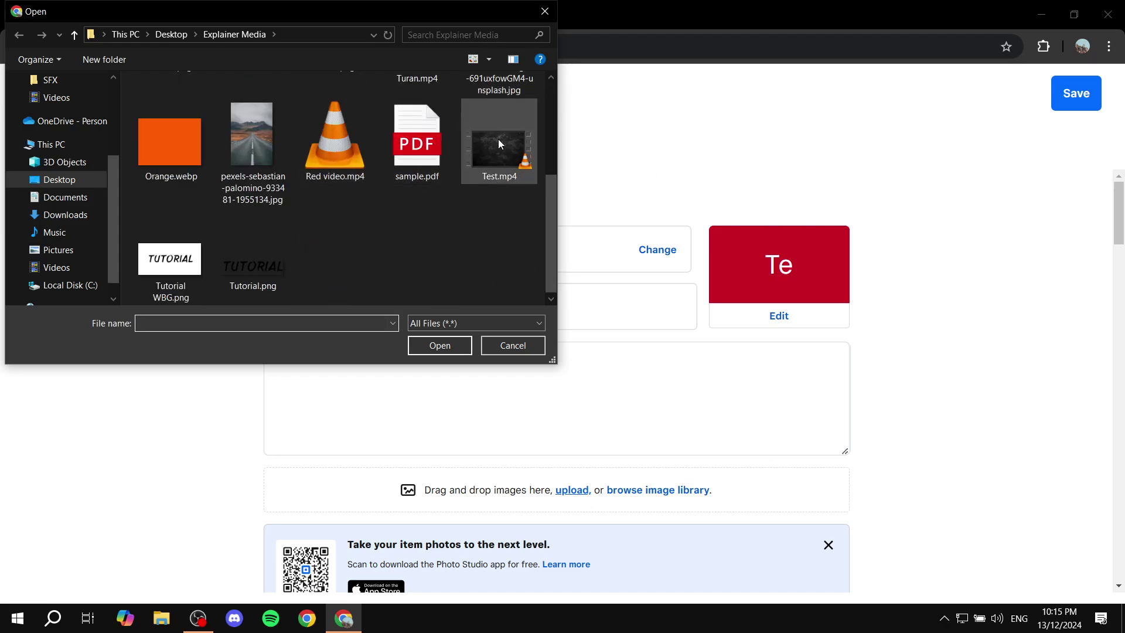
Step: Dismiss the Open file dialog and bring the Event details section (In person, United Arab Emirates) into view
scroll(498, 140, "up", 3)
left_click(544, 19)
scroll(641, 229, "down", 7)
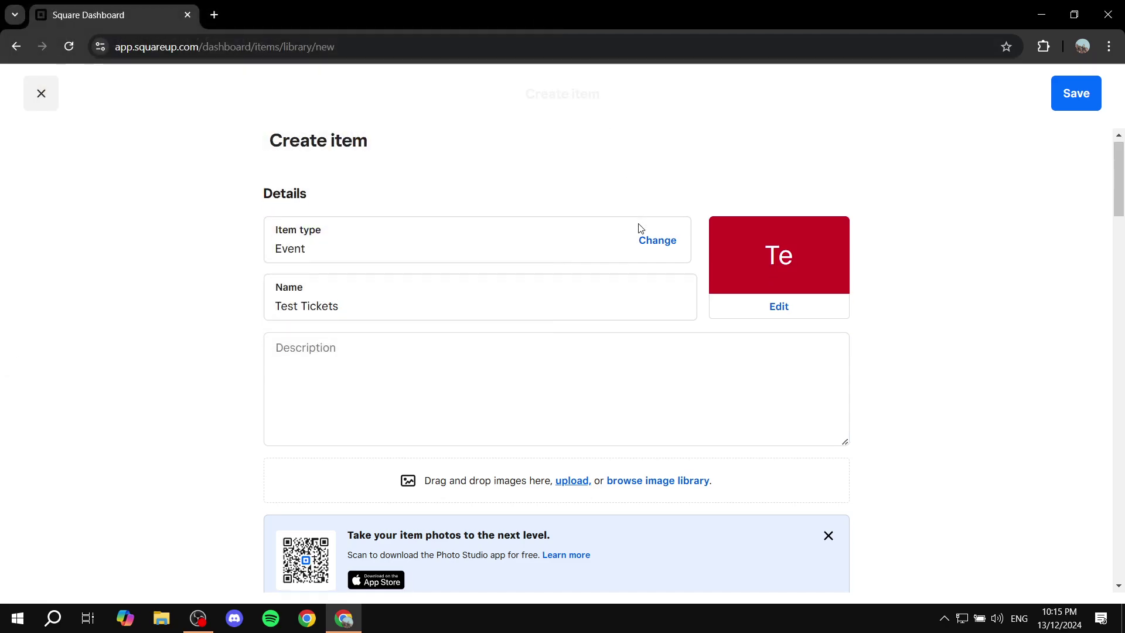
scroll(568, 258, "down", 1)
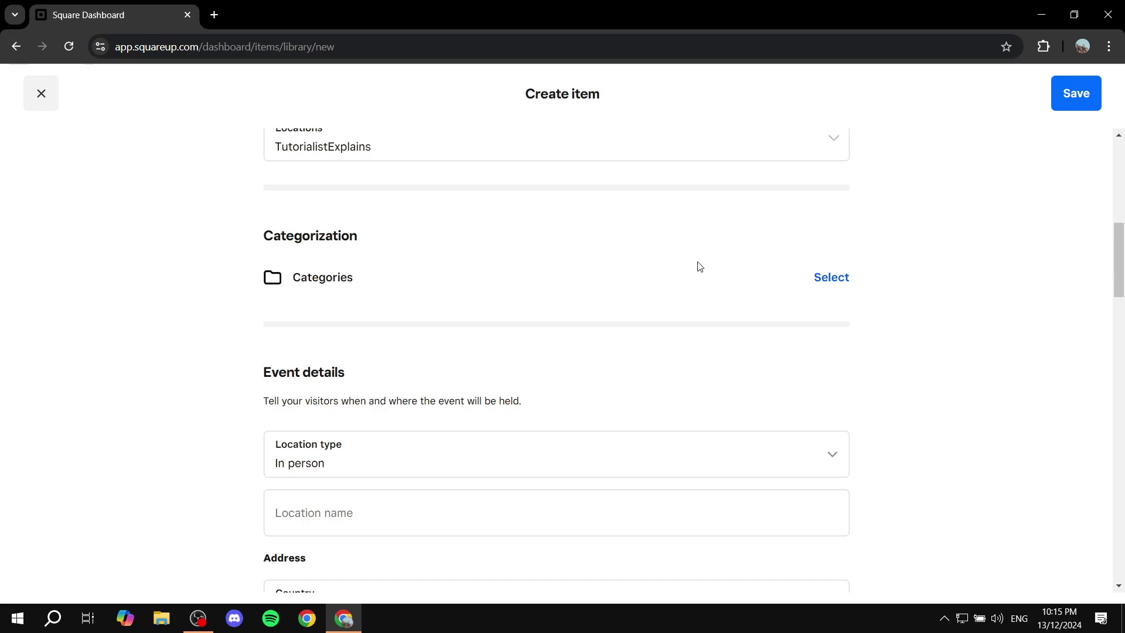
scroll(586, 281, "down", 2)
left_click_drag(246, 237, 392, 229)
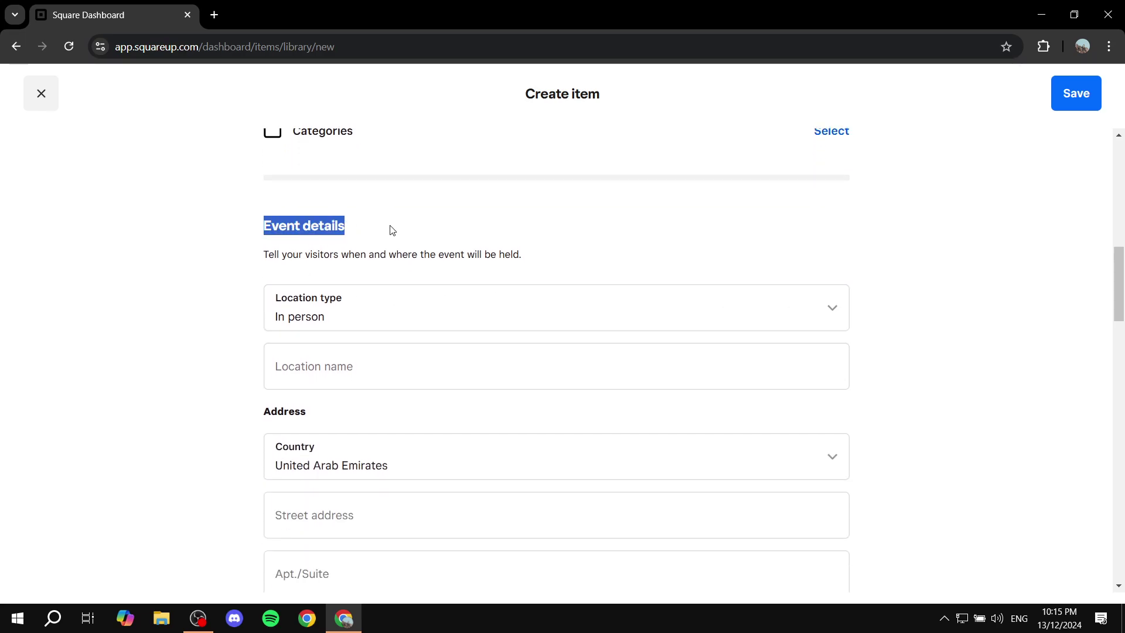
left_click(392, 229)
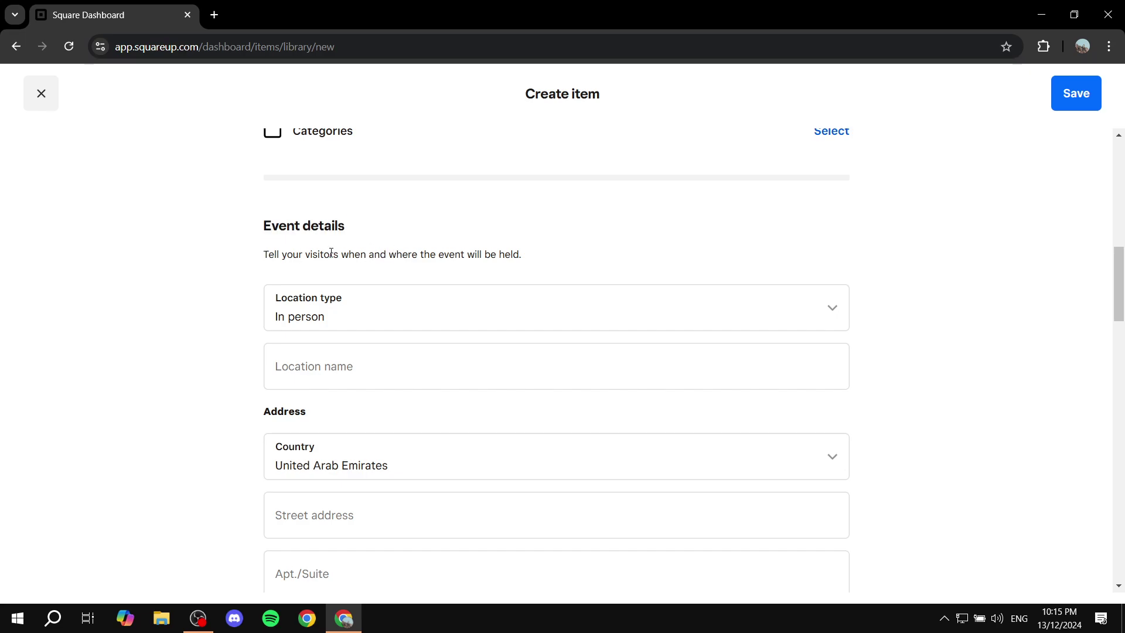
scroll(377, 196, "down", 2)
scroll(381, 201, "up", 2)
scroll(557, 327, "down", 3)
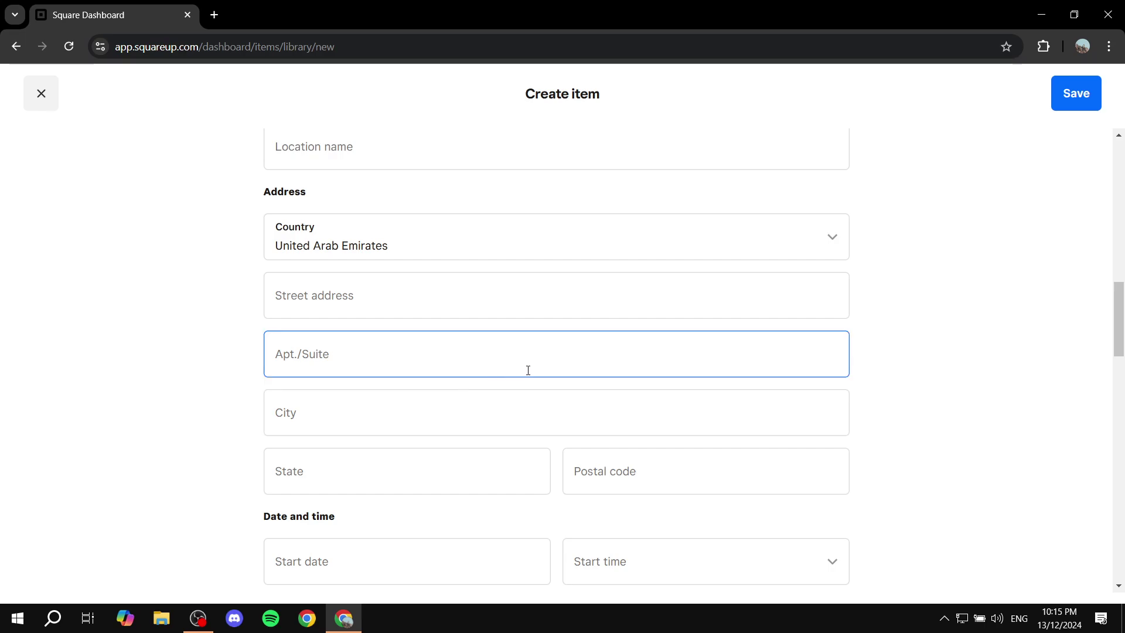
scroll(527, 370, "up", 3)
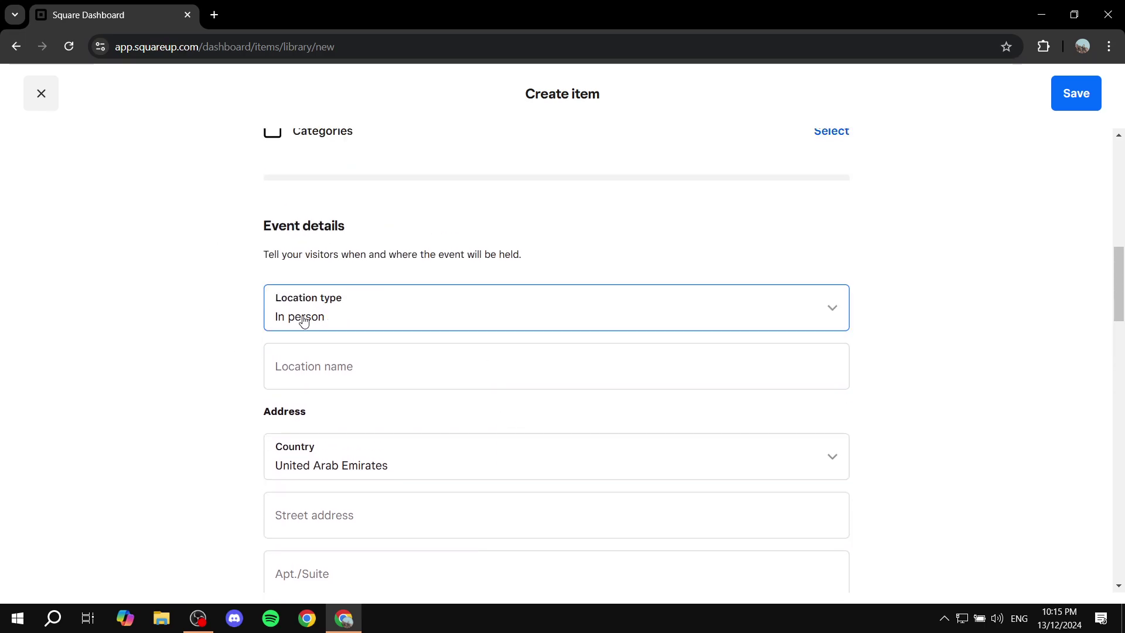
Step: Set the event location type to Online with google.com as the event link
left_click(430, 310)
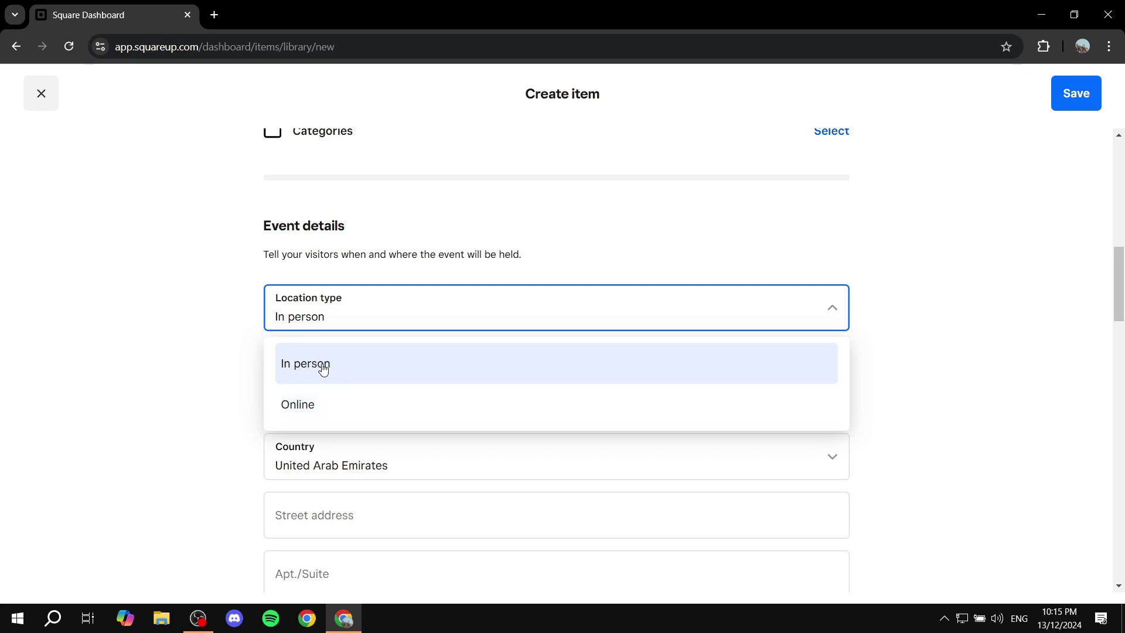
left_click(326, 397)
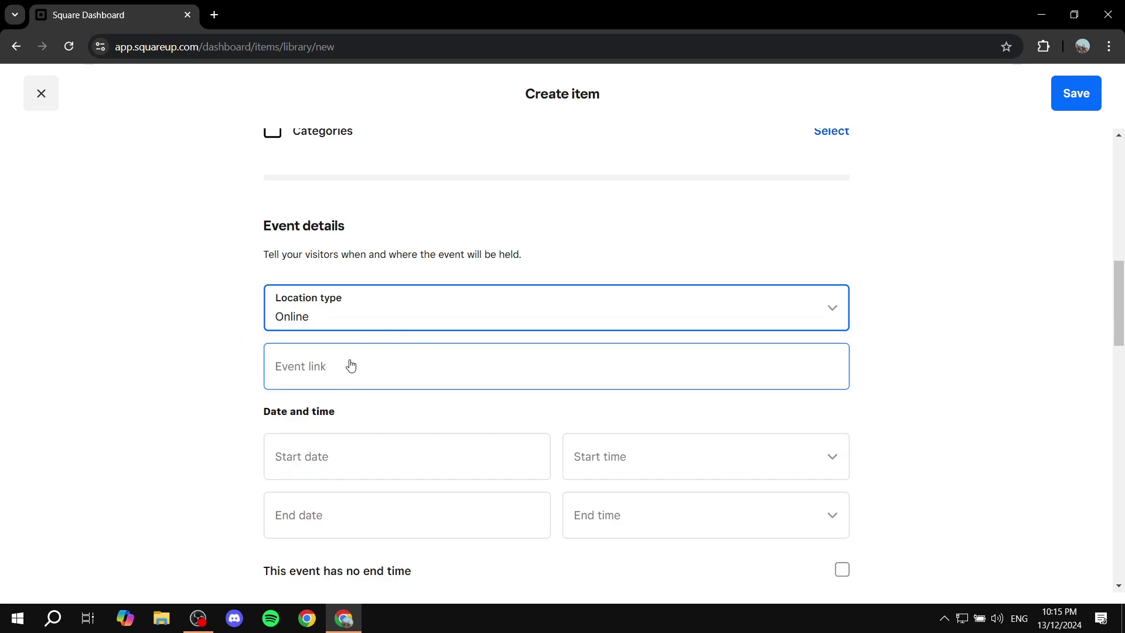
left_click(381, 366)
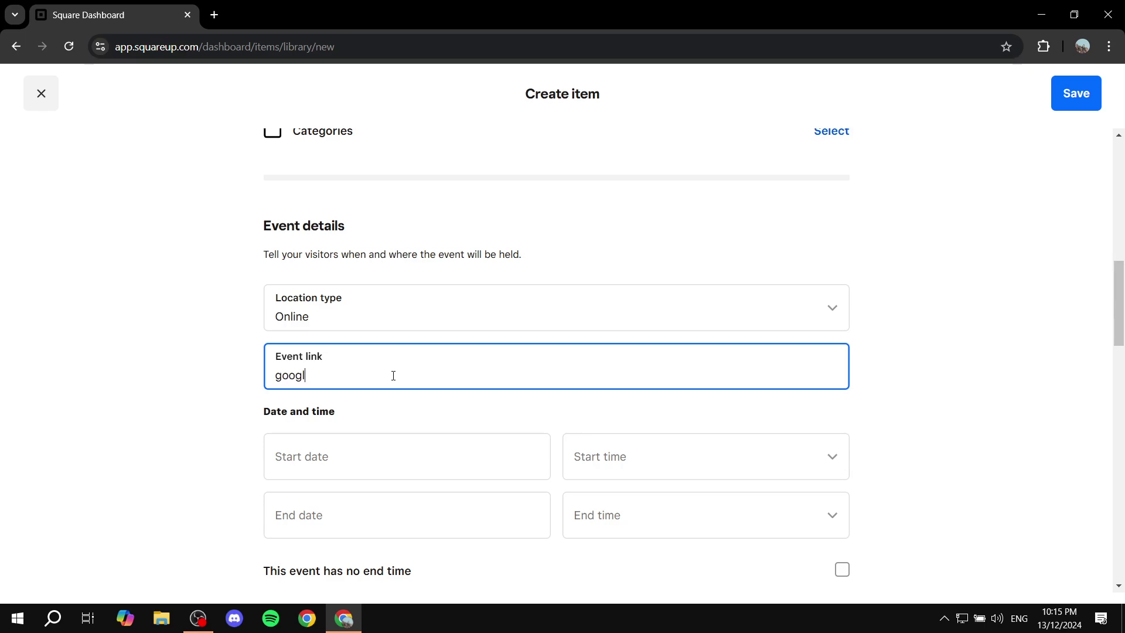
left_click(192, 359)
scroll(265, 348, "down", 3)
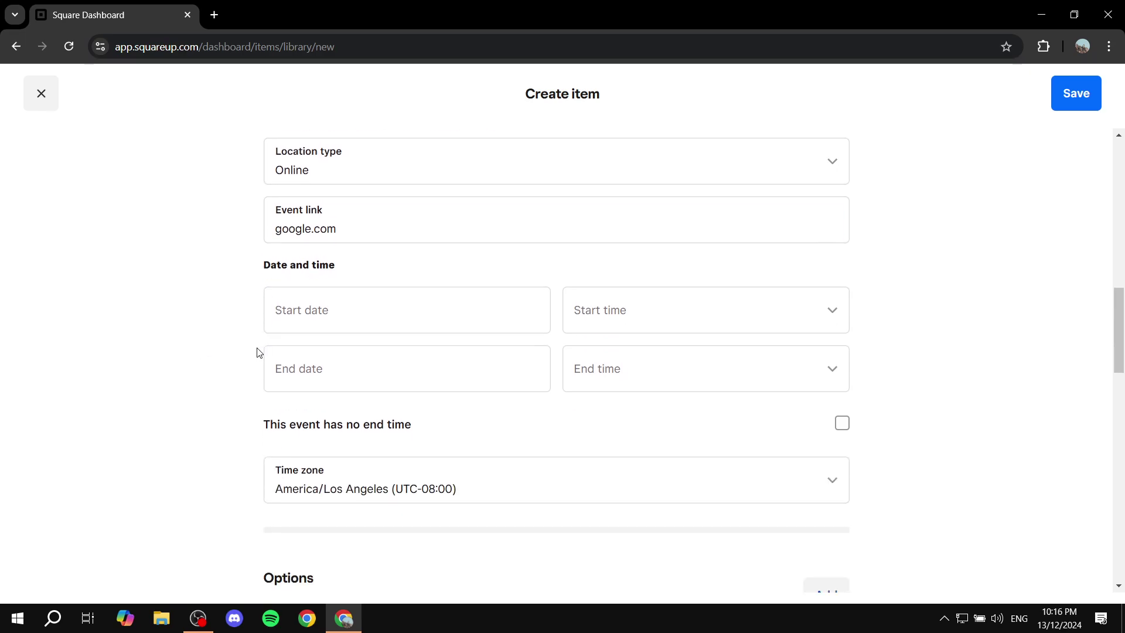
left_click(330, 320)
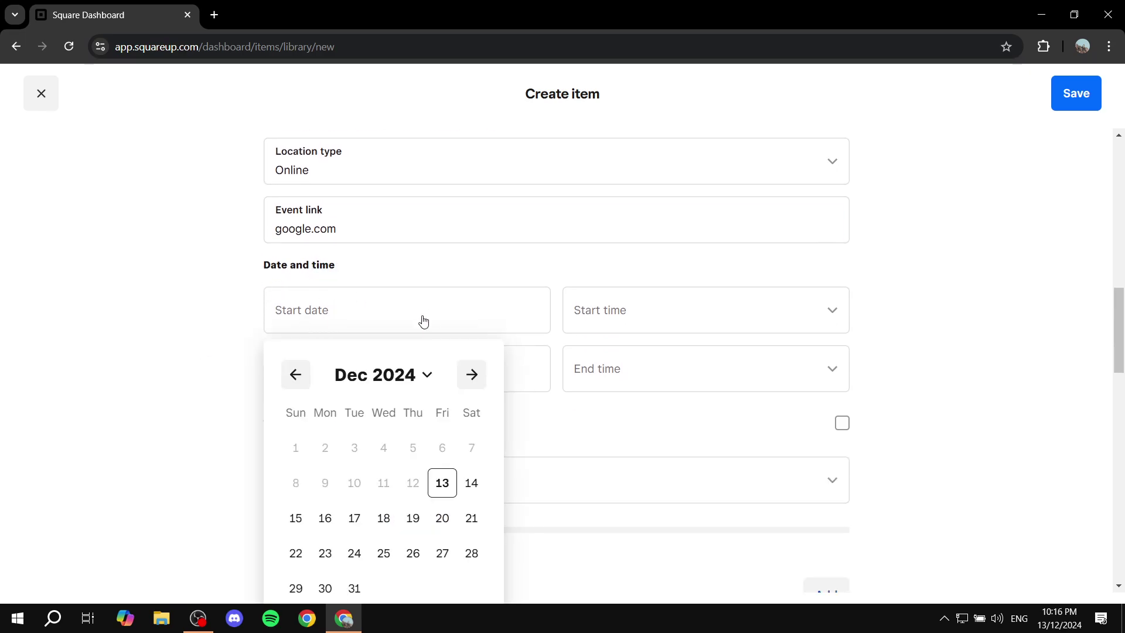
left_click(645, 318)
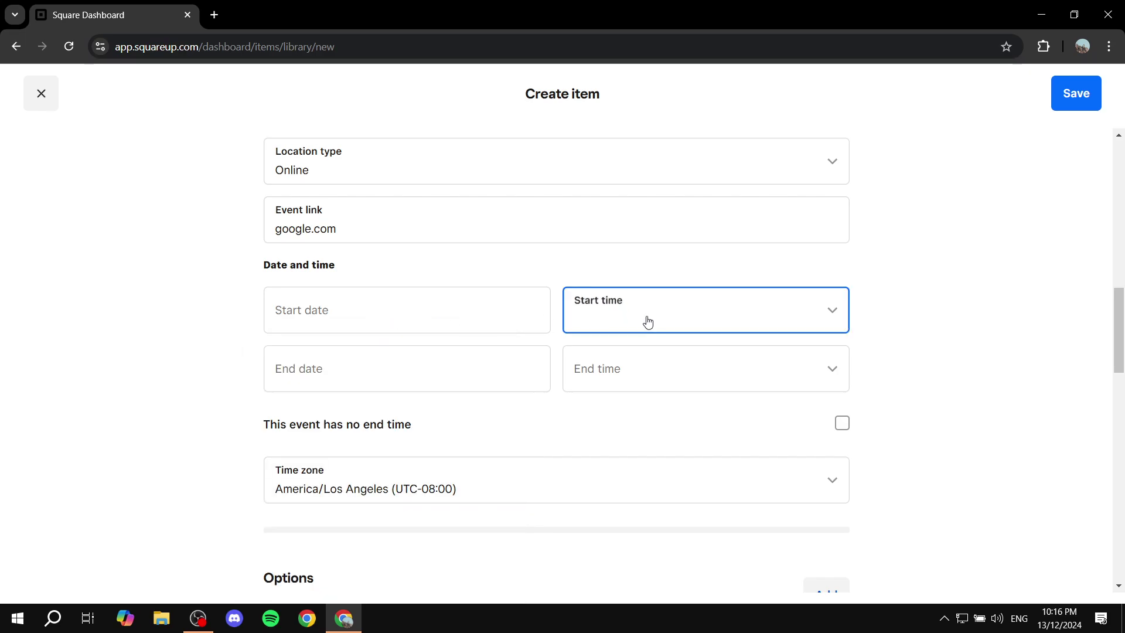
left_click(606, 335)
left_click(416, 378)
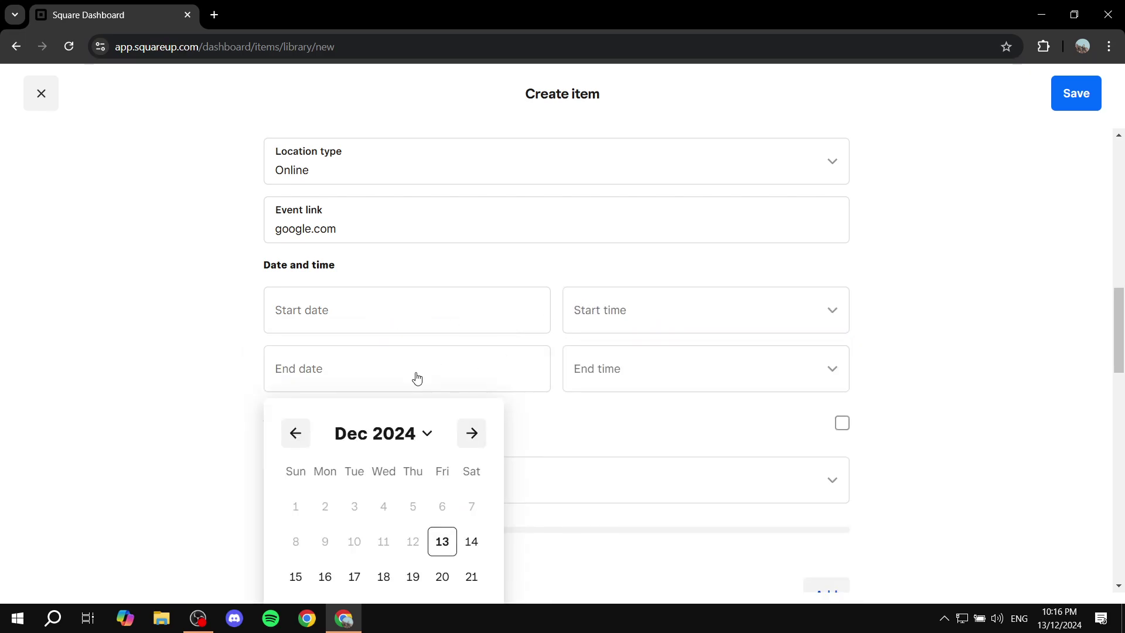
left_click(656, 377)
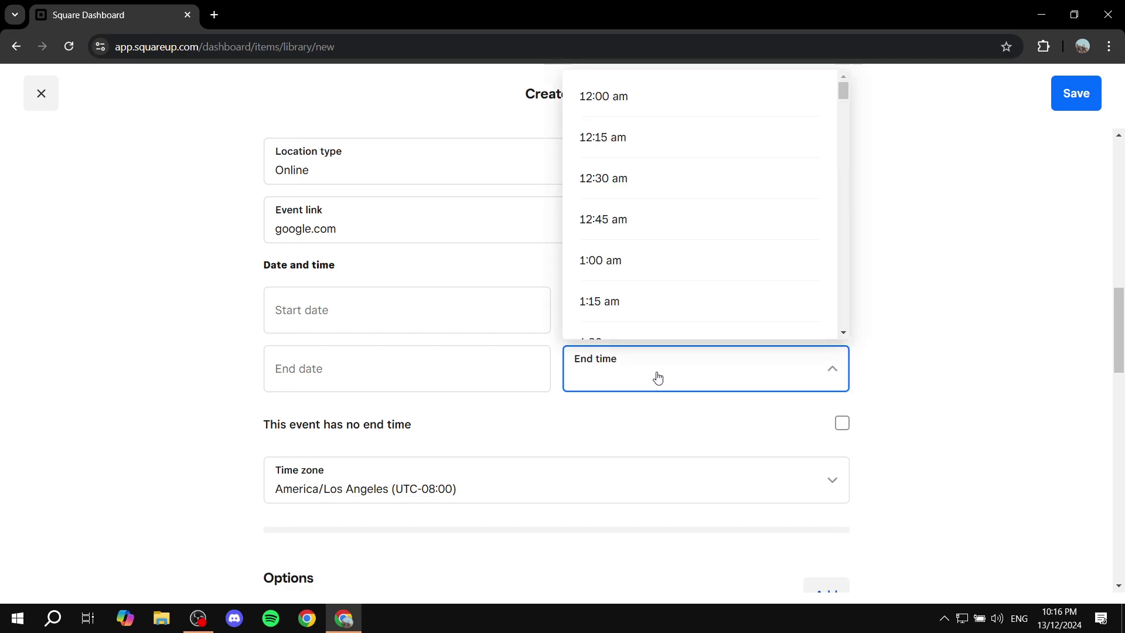
left_click(657, 377)
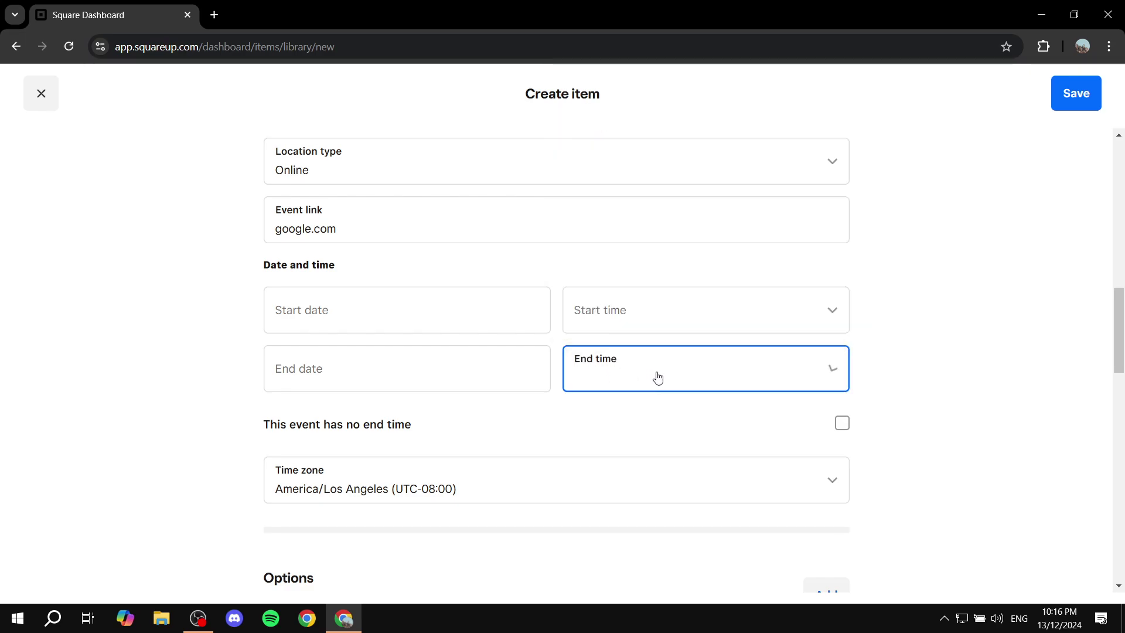
left_click(928, 324)
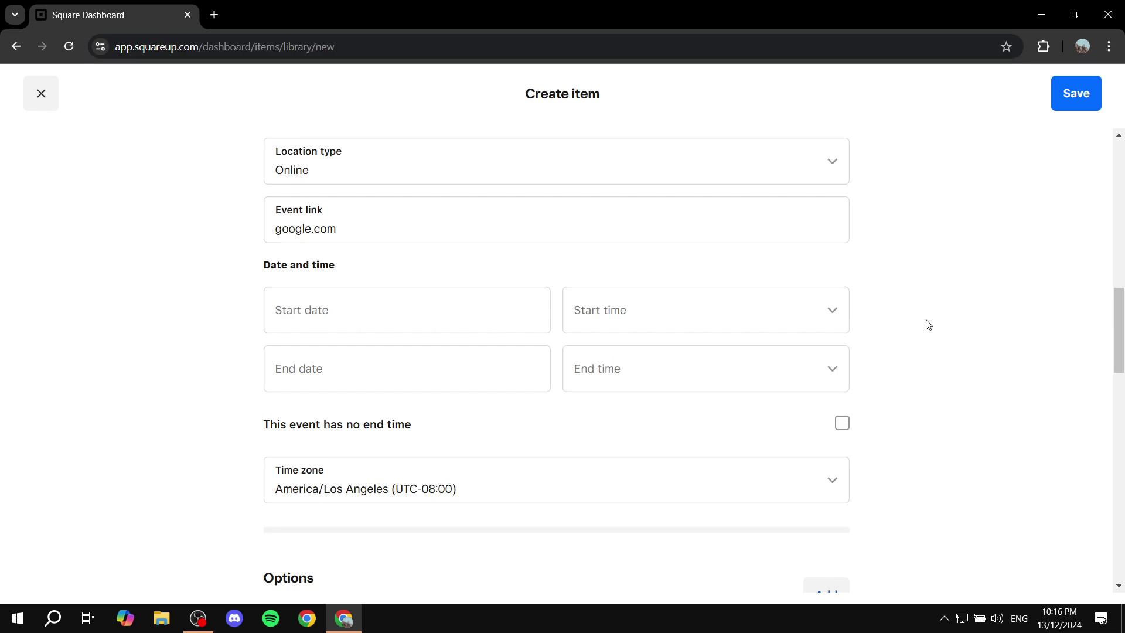
scroll(928, 324, "down", 2)
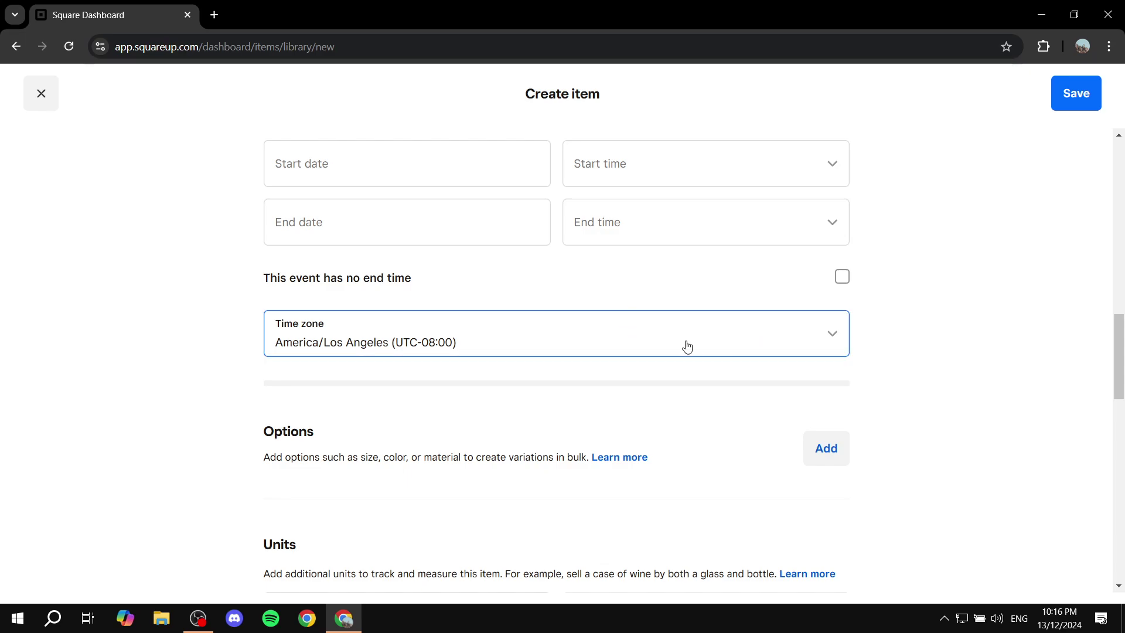
Step: Turn on the Skip item details screen toggle under Checkout behavior
scroll(404, 333, "down", 4)
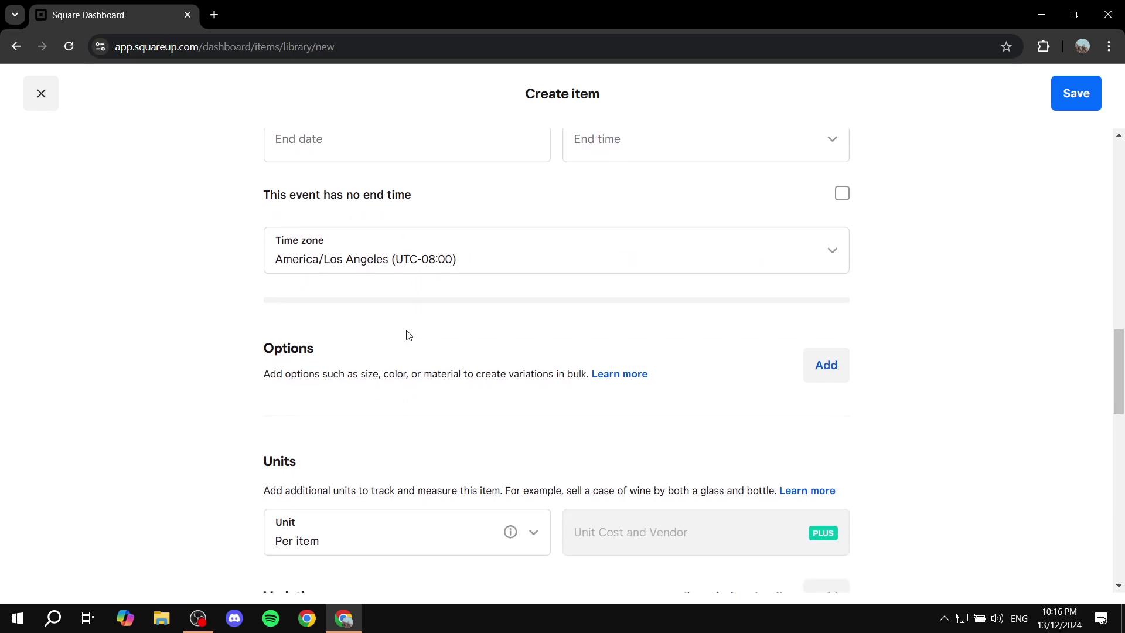
scroll(522, 256, "down", 5)
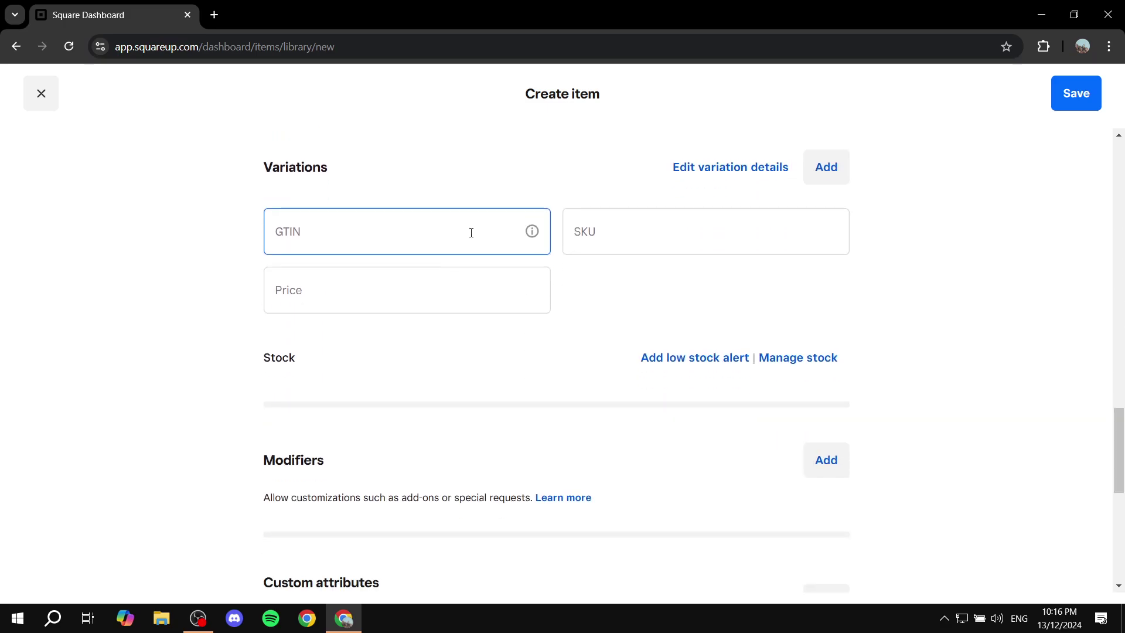
scroll(527, 176, "down", 6)
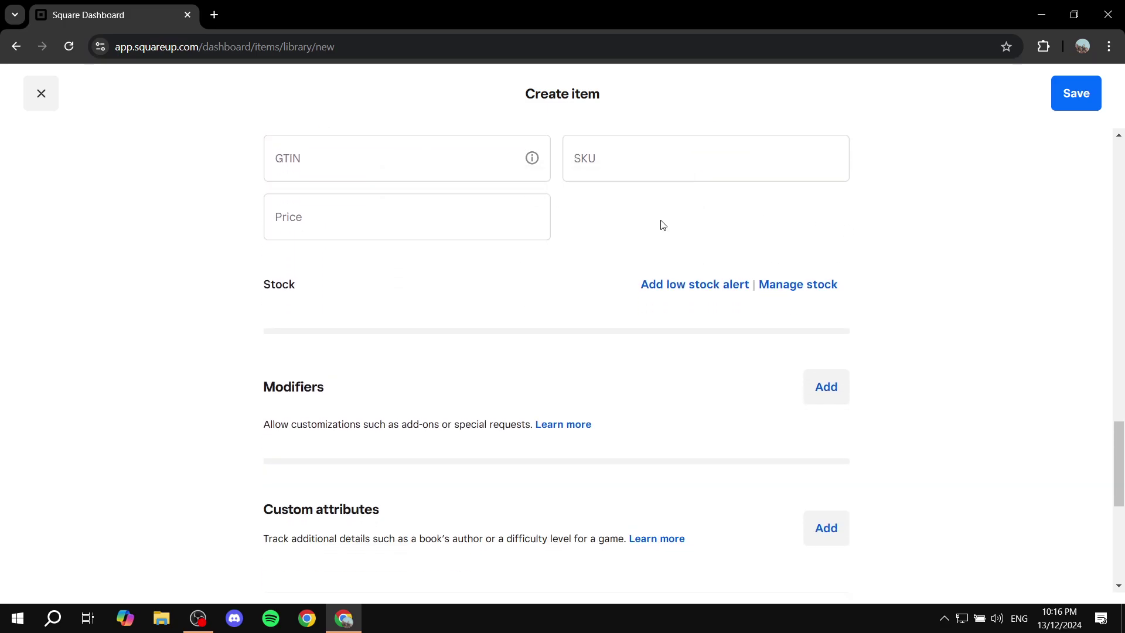
scroll(299, 224, "up", 3)
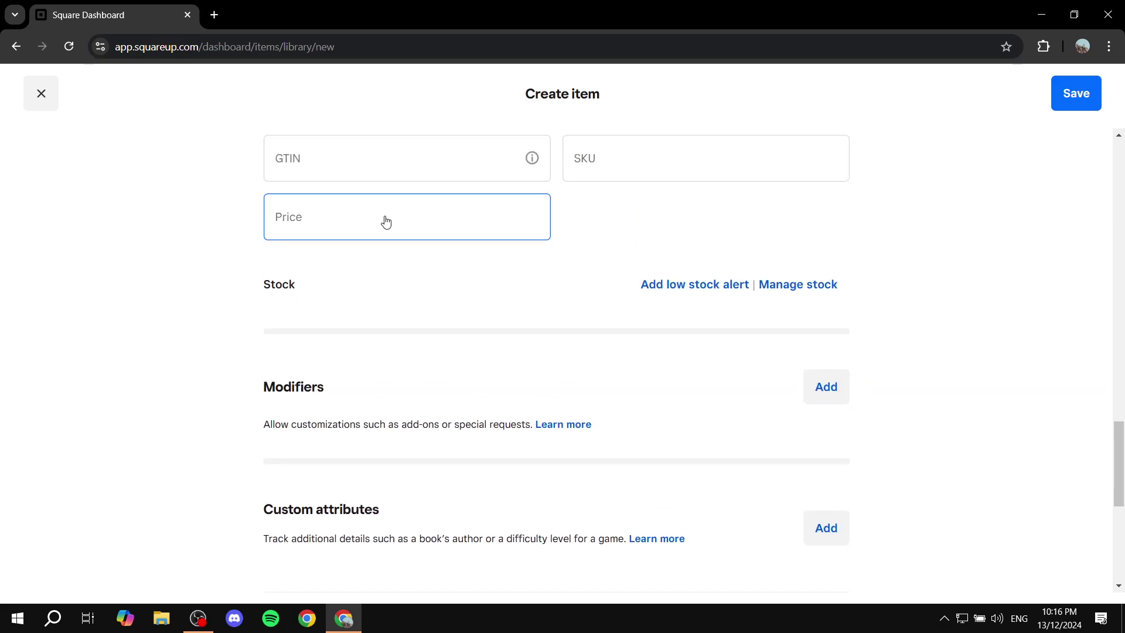
scroll(350, 269, "down", 3)
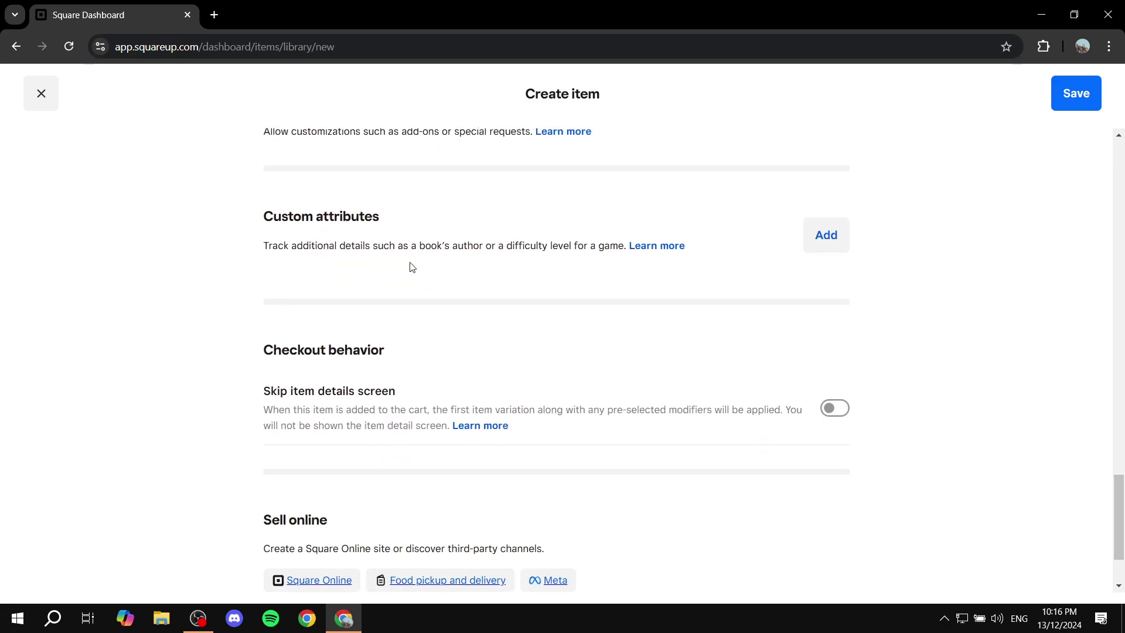
scroll(412, 268, "down", 2)
left_click(411, 267)
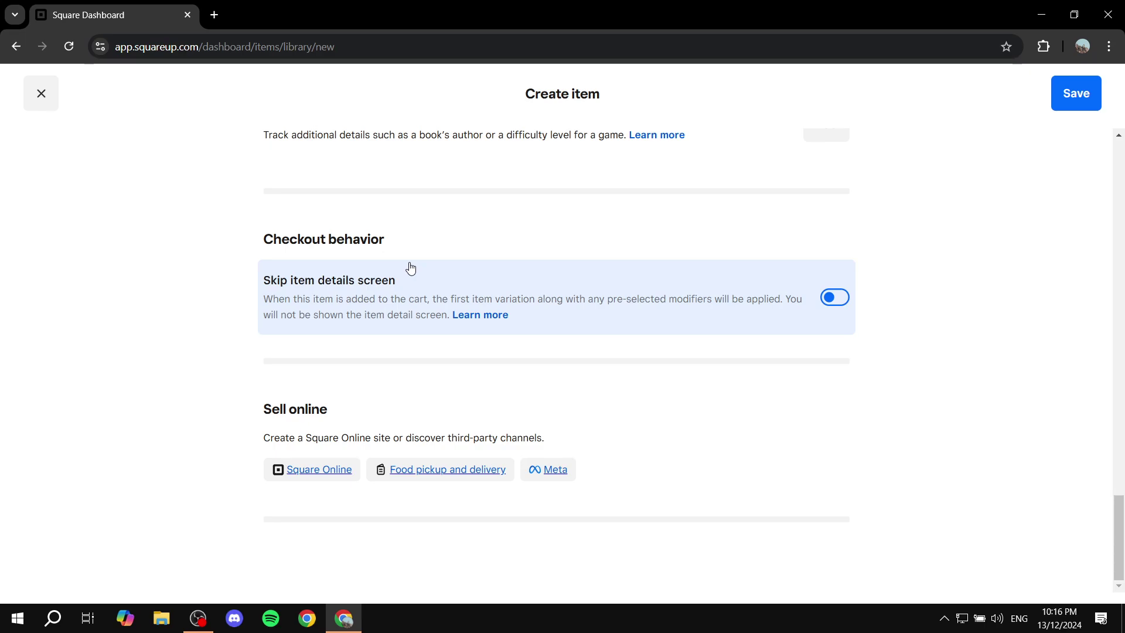
scroll(410, 268, "up", 12)
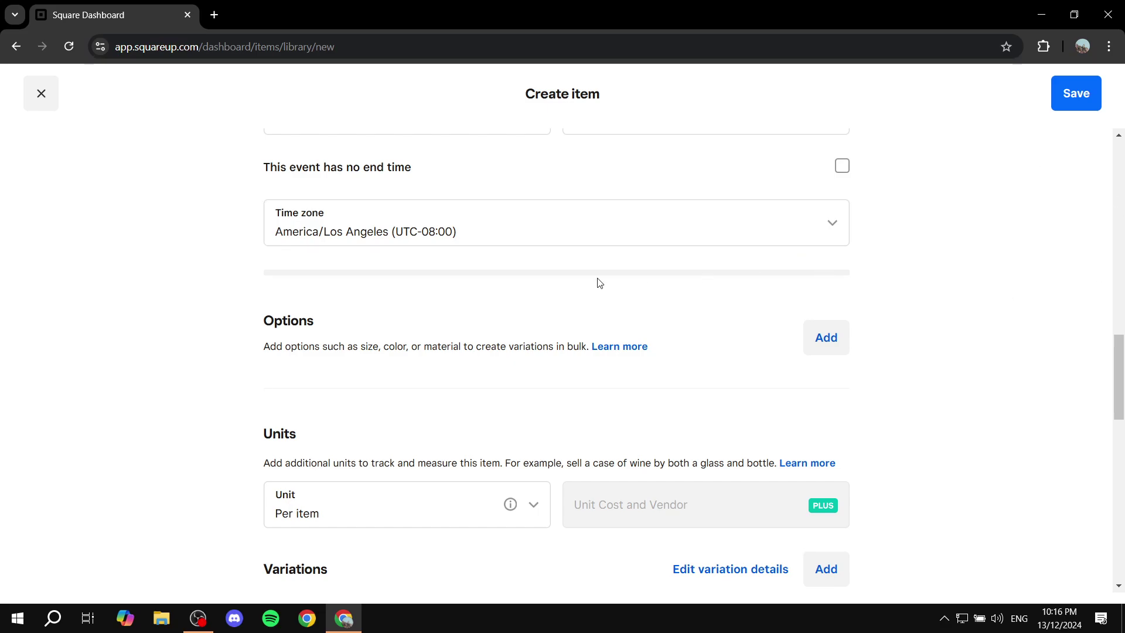
Step: Exit the Create item form and discard the unsaved Test Tickets changes
scroll(572, 239, "up", 6)
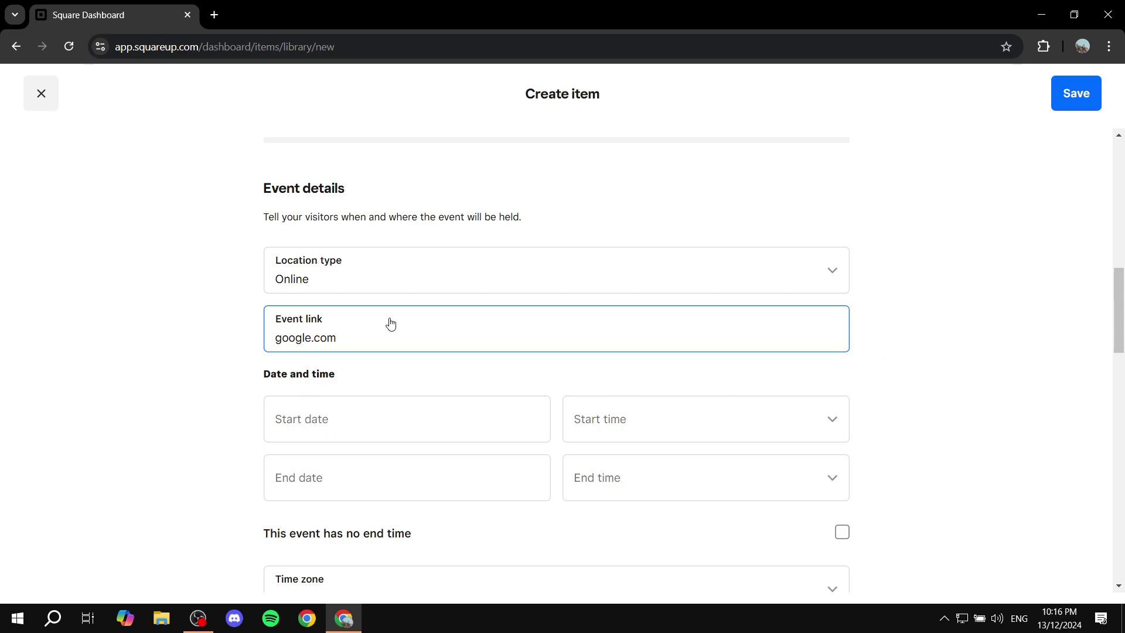
left_click_drag(401, 353, 196, 358)
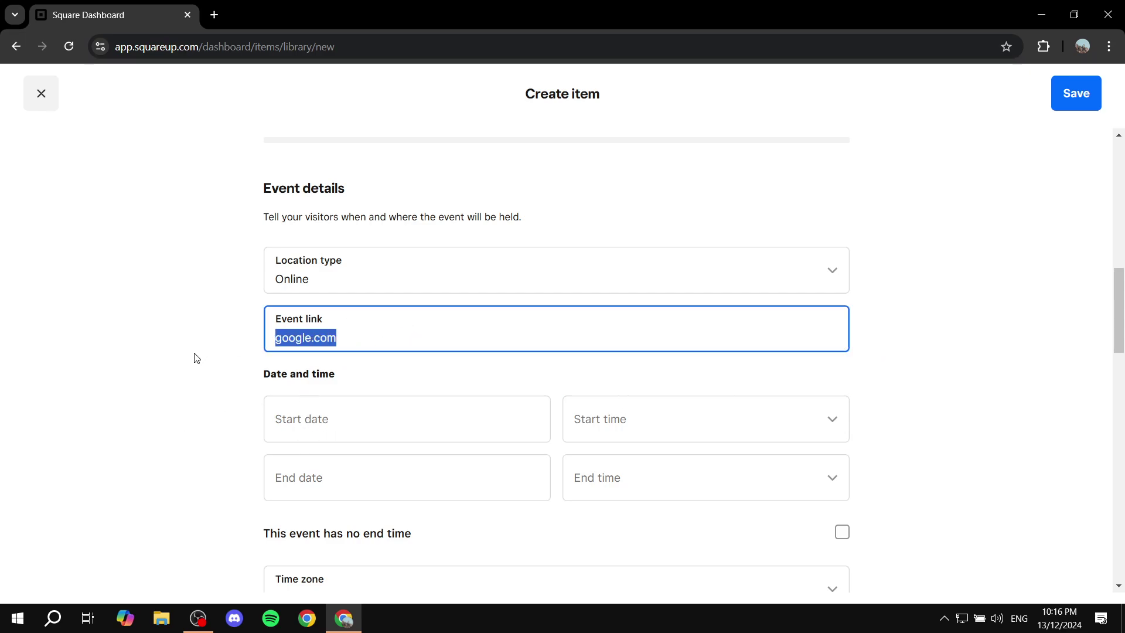
left_click(189, 385)
left_click(42, 94)
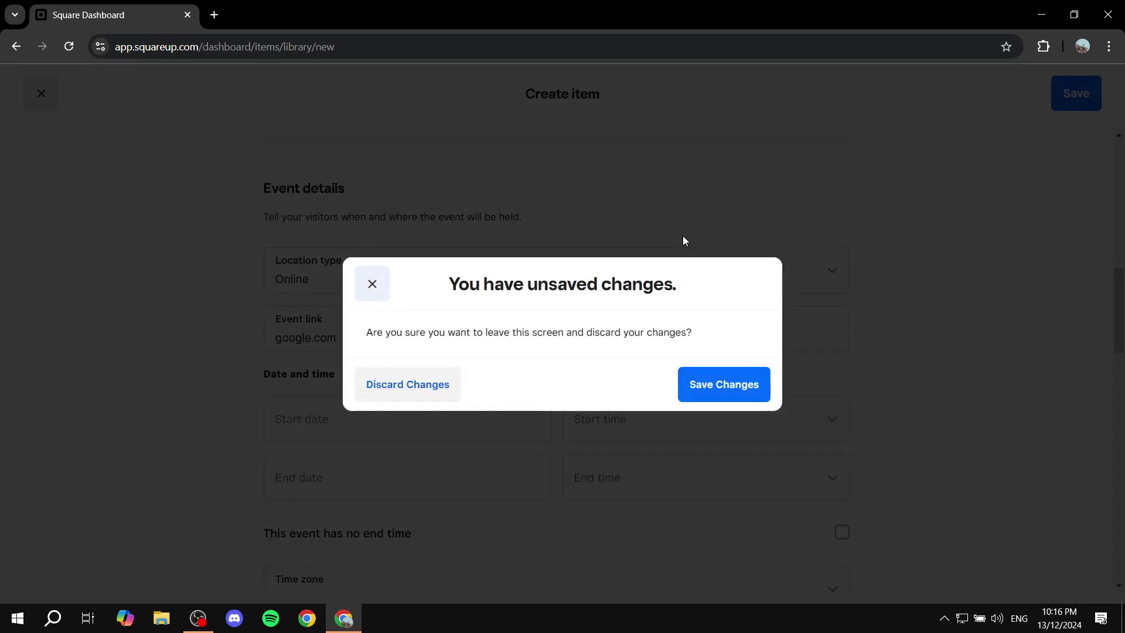
left_click(440, 389)
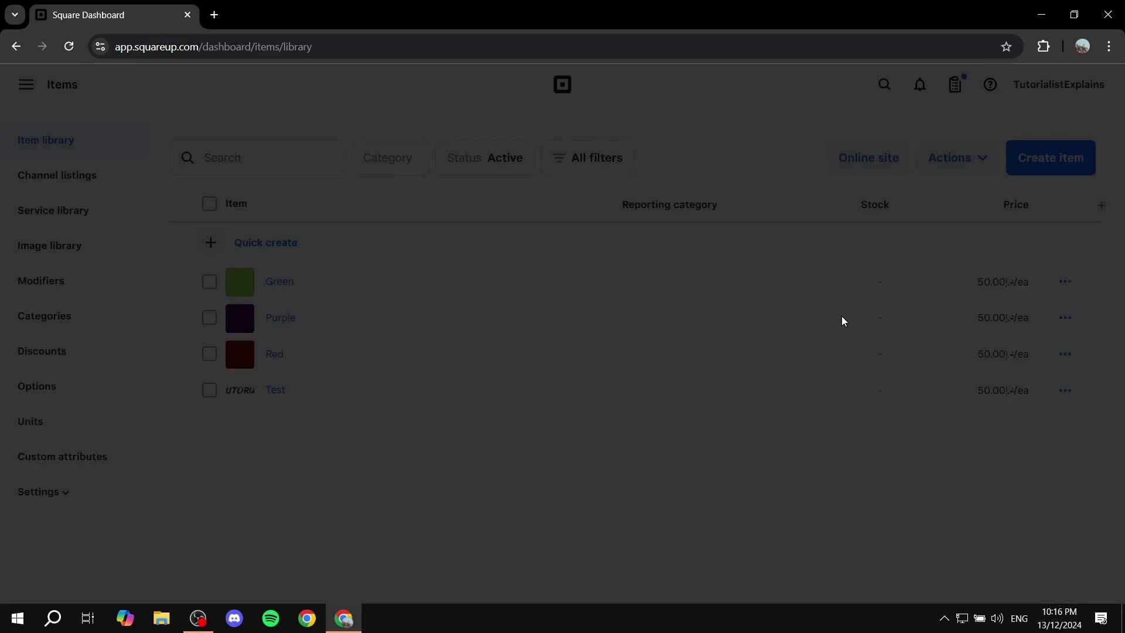